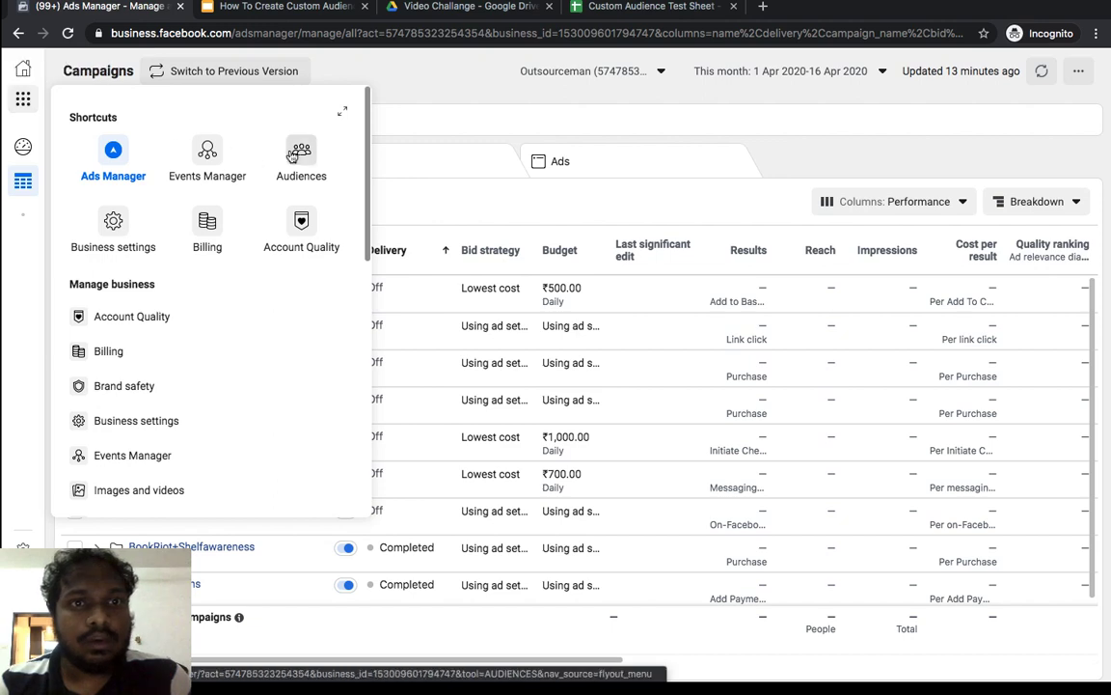
# Step: Open Audiences and start a new custom audience based on a customer list, reaching the list preparation page
pyautogui.click(309, 157)
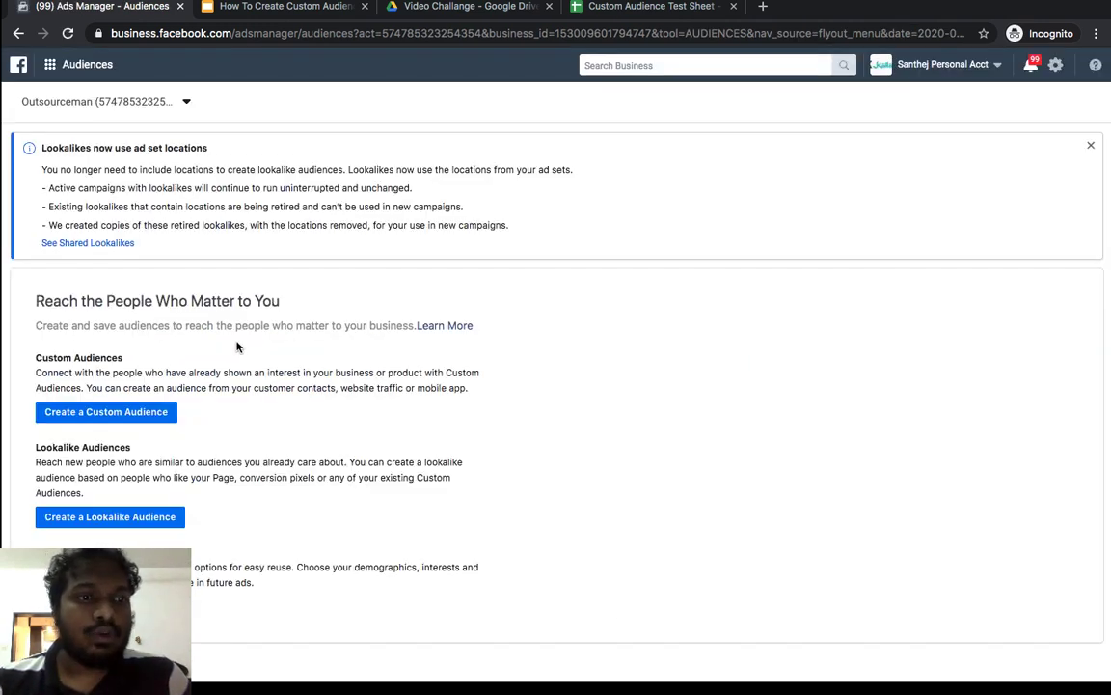
pyautogui.click(143, 414)
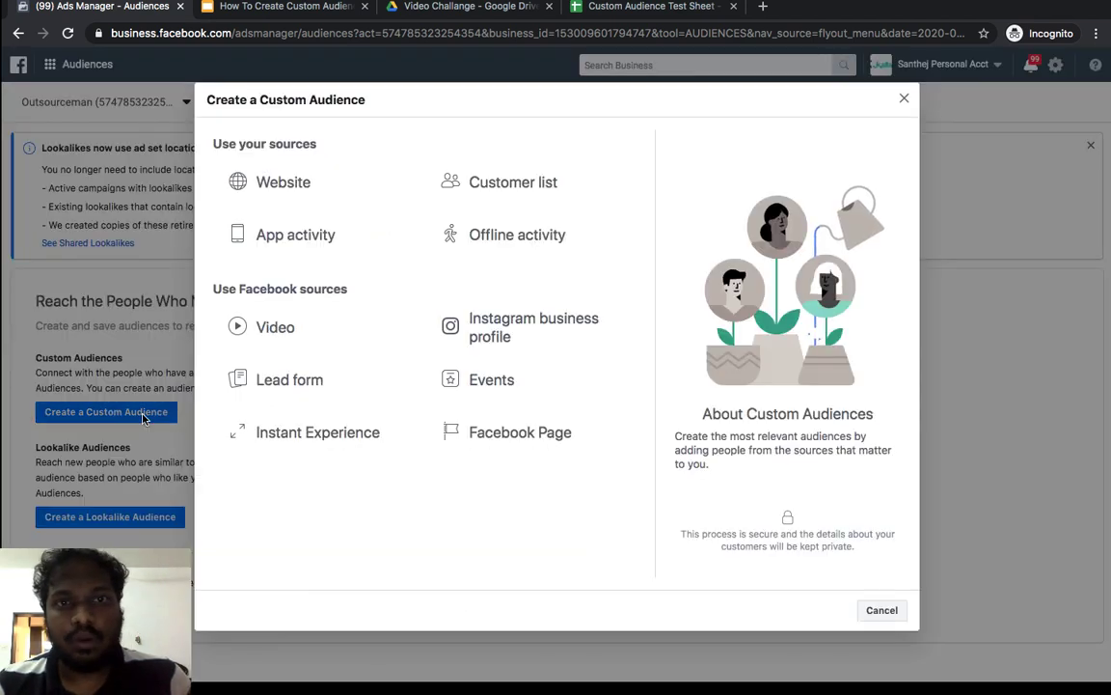
pyautogui.click(480, 183)
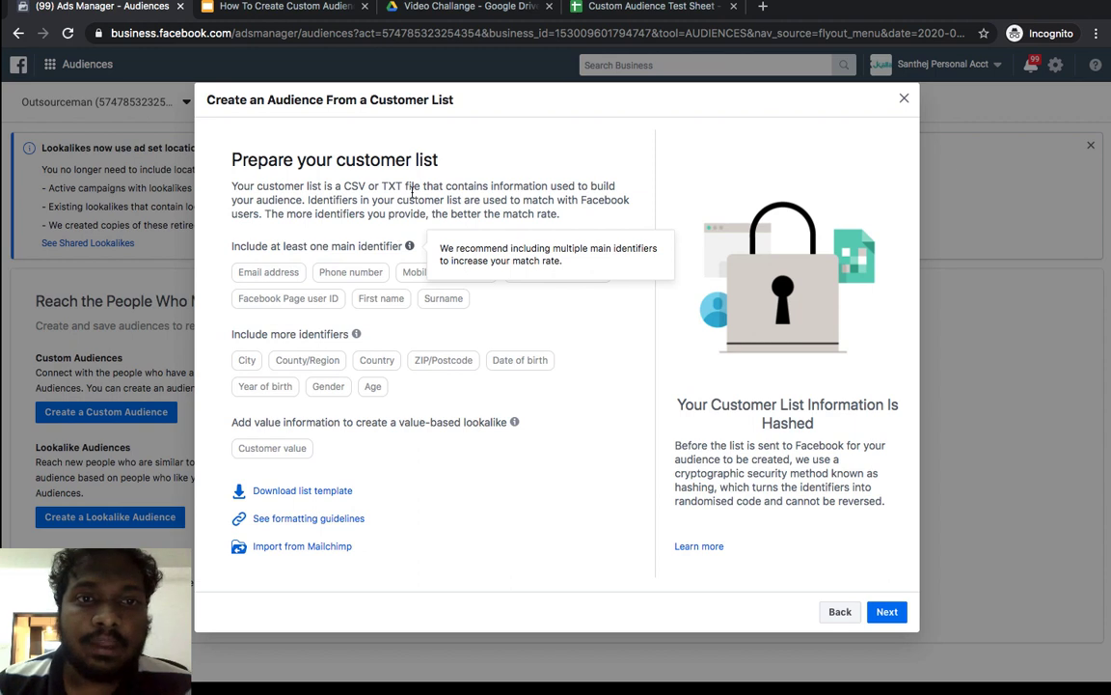
pyautogui.moveTo(353, 273)
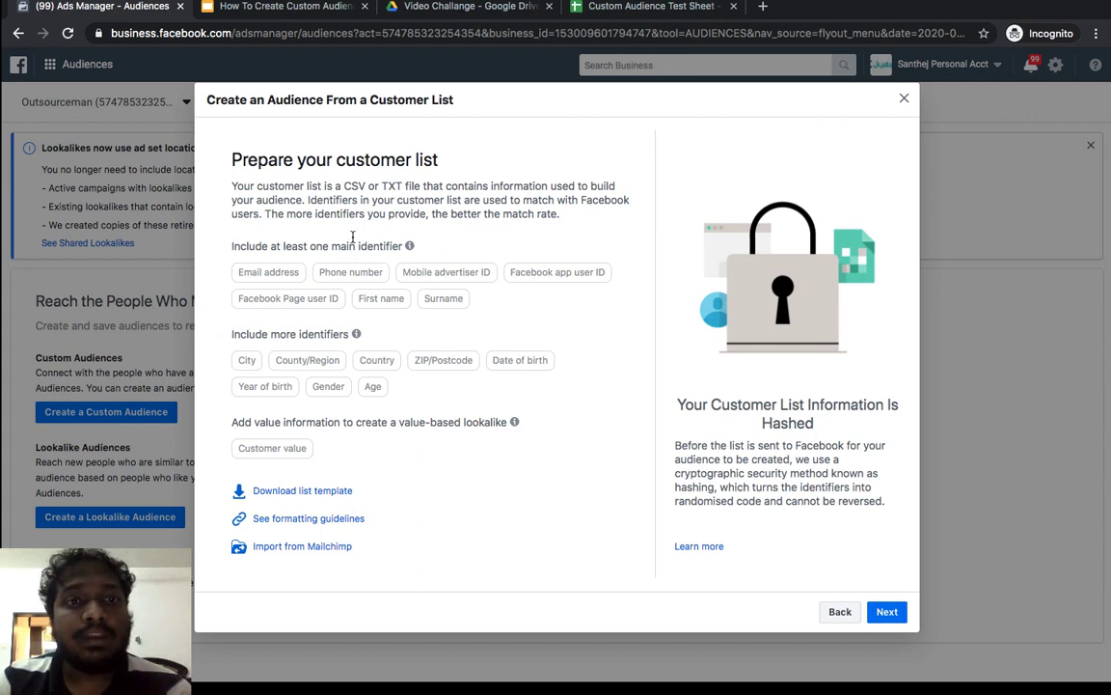
pyautogui.moveTo(391, 248)
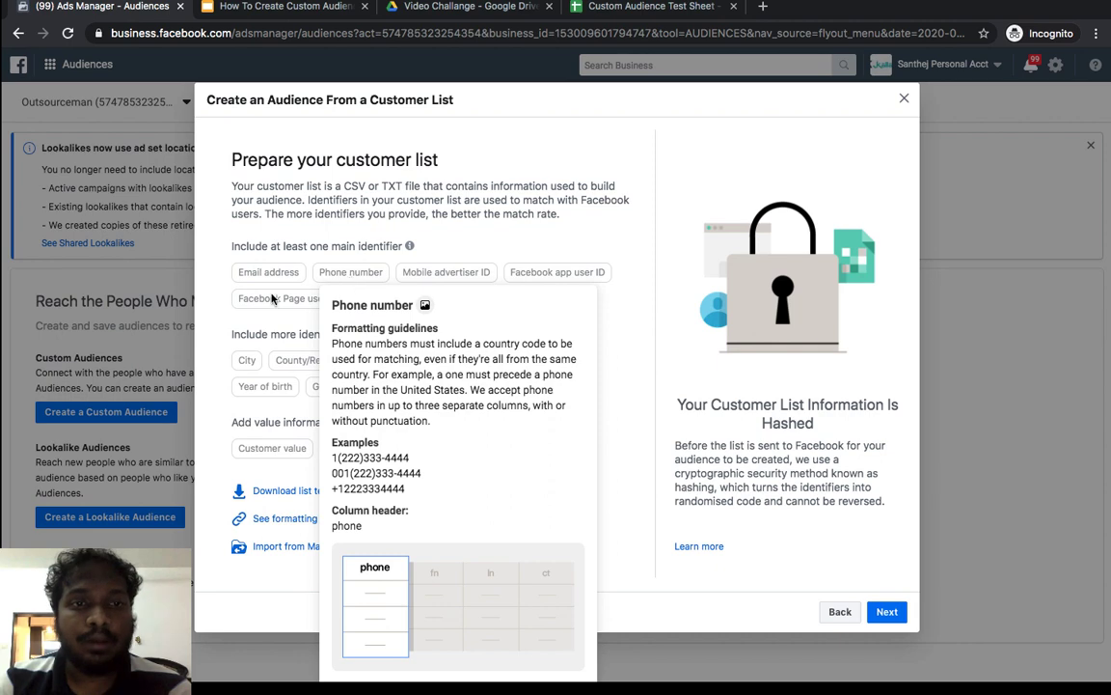
pyautogui.moveTo(266, 277)
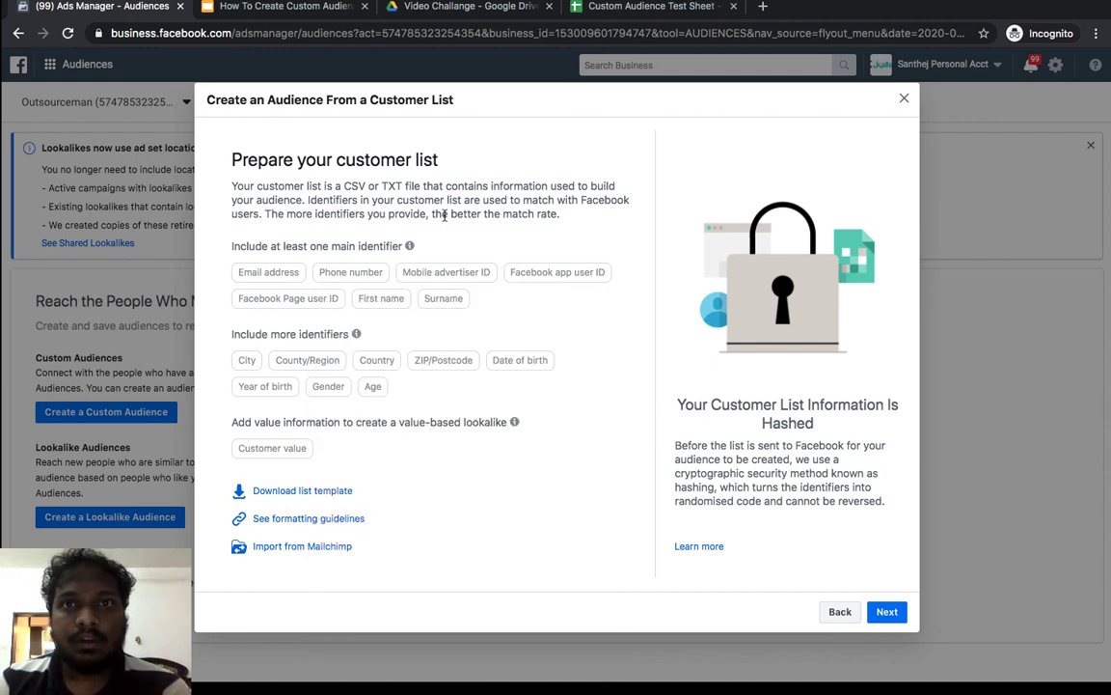
# Step: Switch to the Custom Audience Test Sheet in Google Sheets and enter the header "email" in cell A1
pyautogui.click(571, 8)
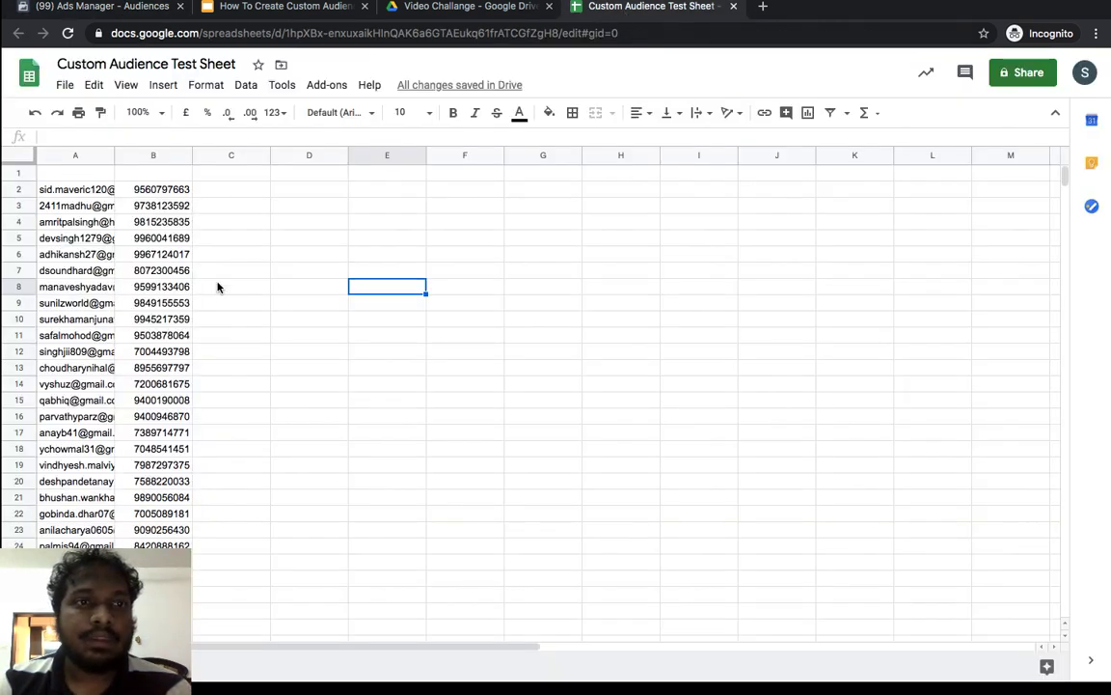
pyautogui.scroll(-3, 162, 338)
pyautogui.scroll(3, 166, 339)
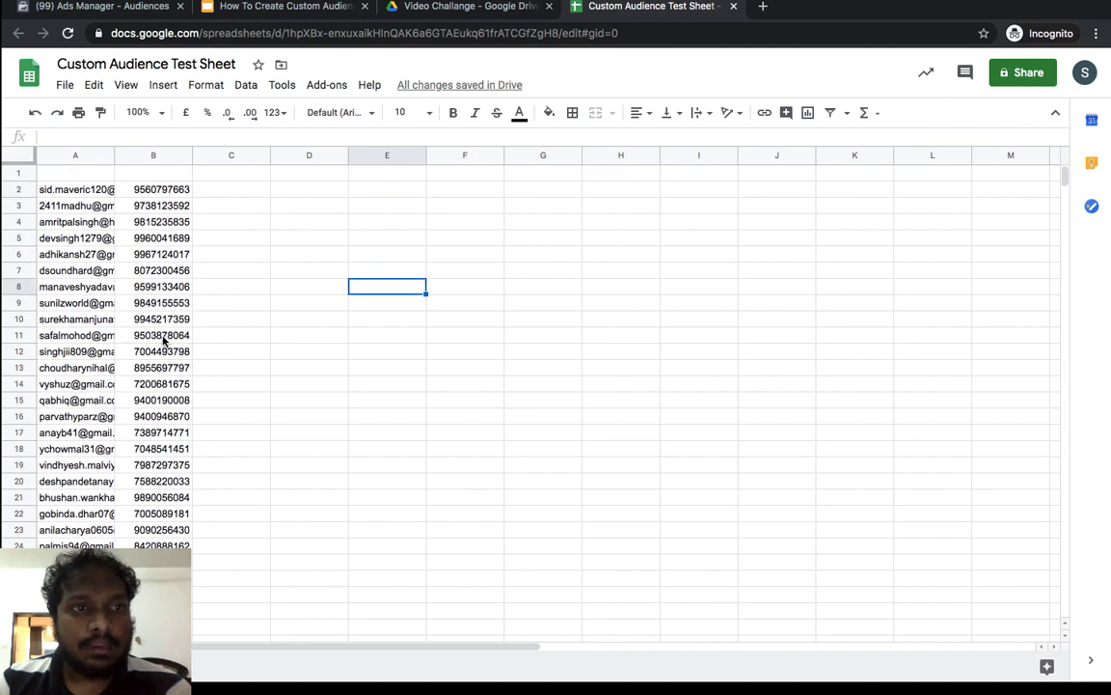
pyautogui.click(98, 174)
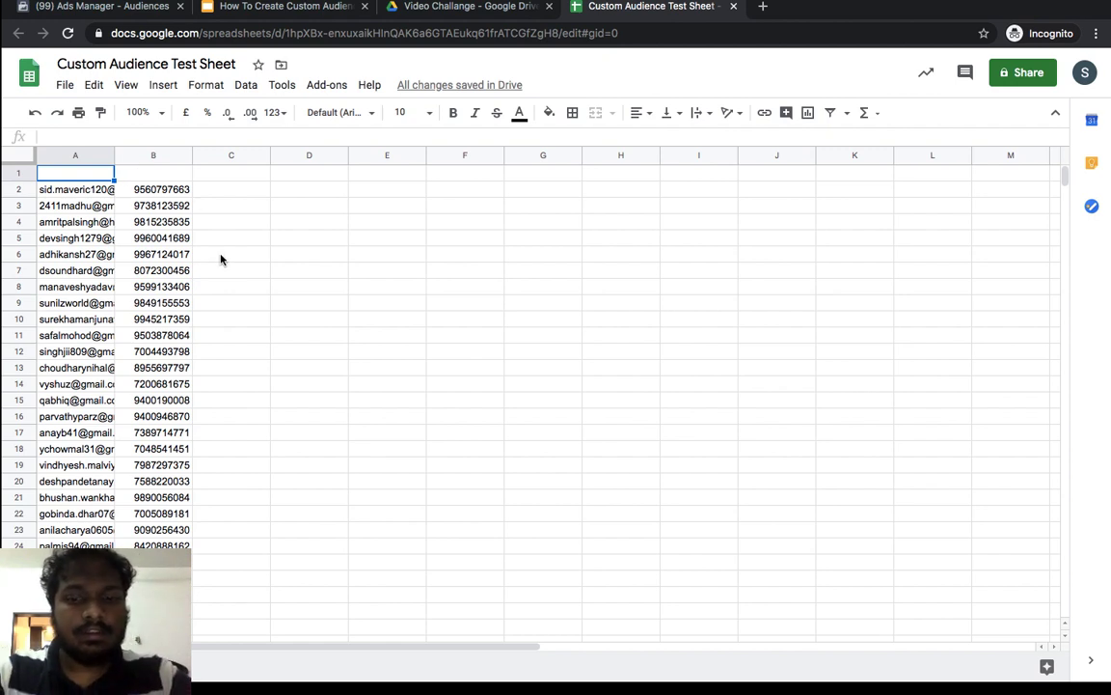
pyautogui.write('email')
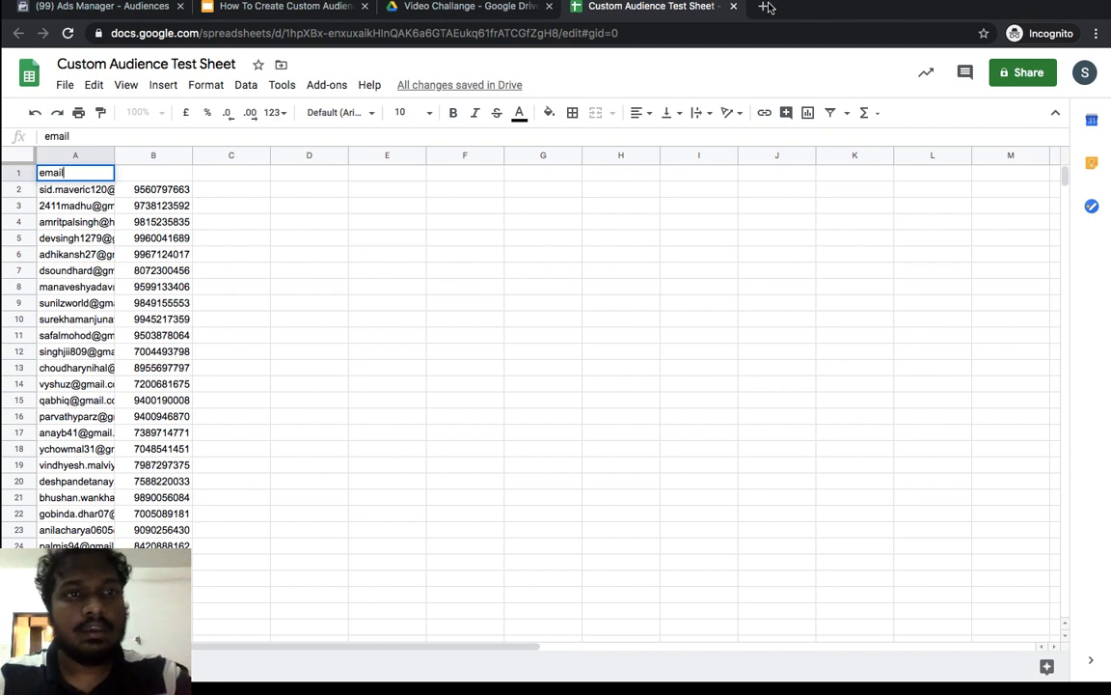
# Step: Enter the header "phone" in cell B1 above the phone numbers
pyautogui.click(154, 254)
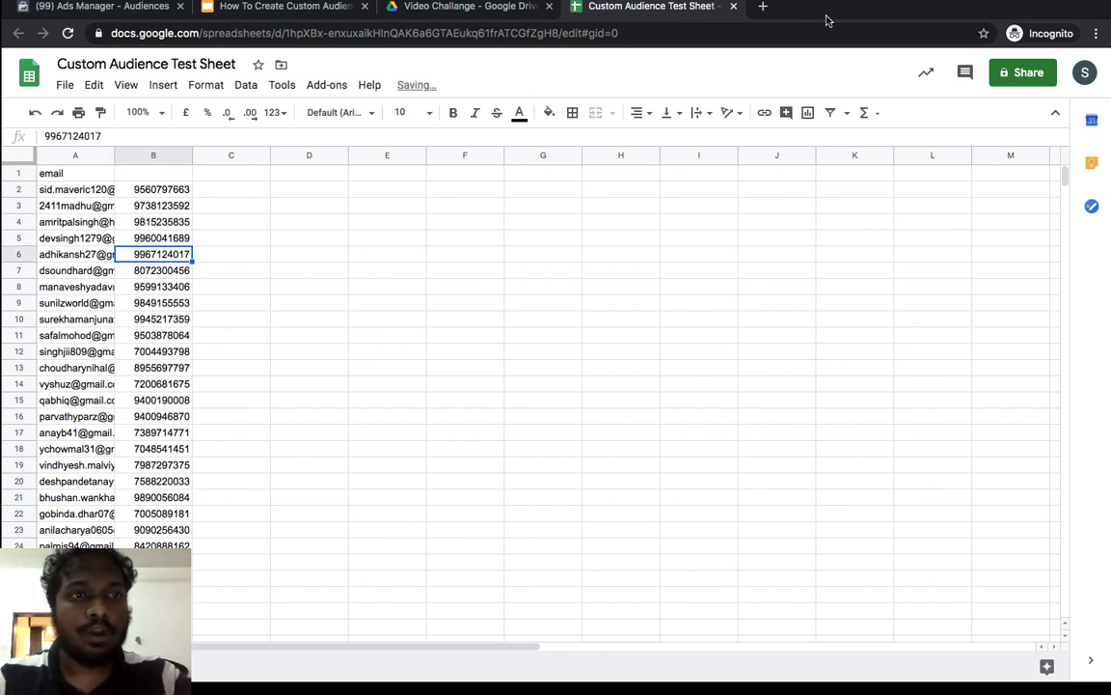
pyautogui.press('Up')
pyautogui.press('Up')
pyautogui.press('Up')
pyautogui.press('Up')
pyautogui.press('Up')
pyautogui.write('phone')
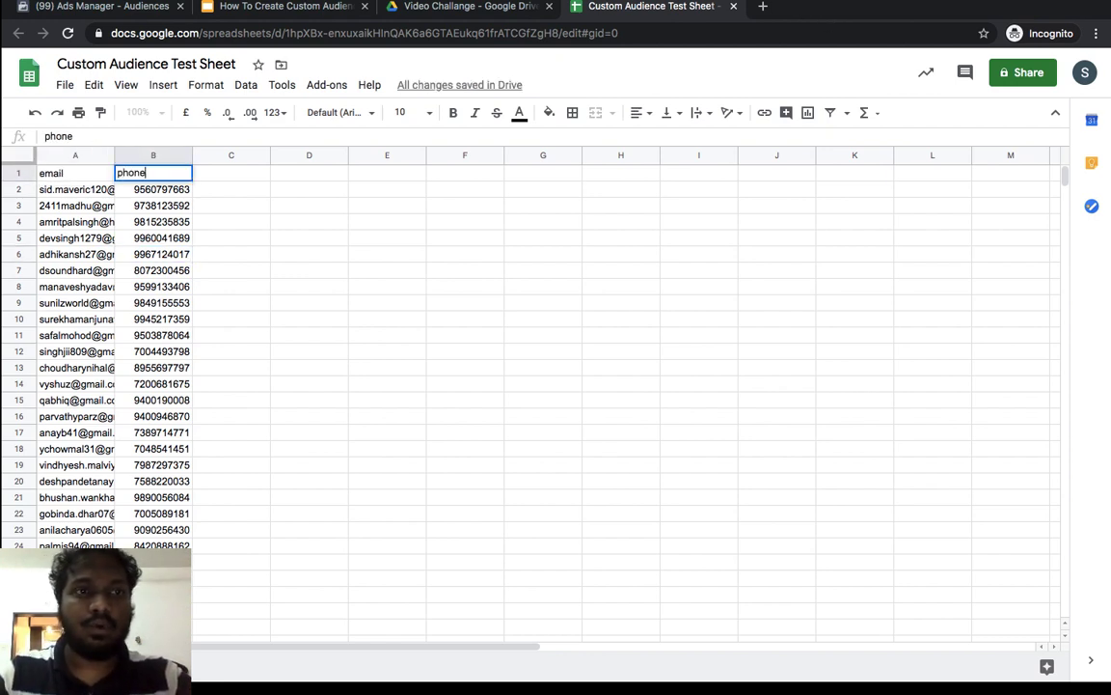
pyautogui.click(309, 335)
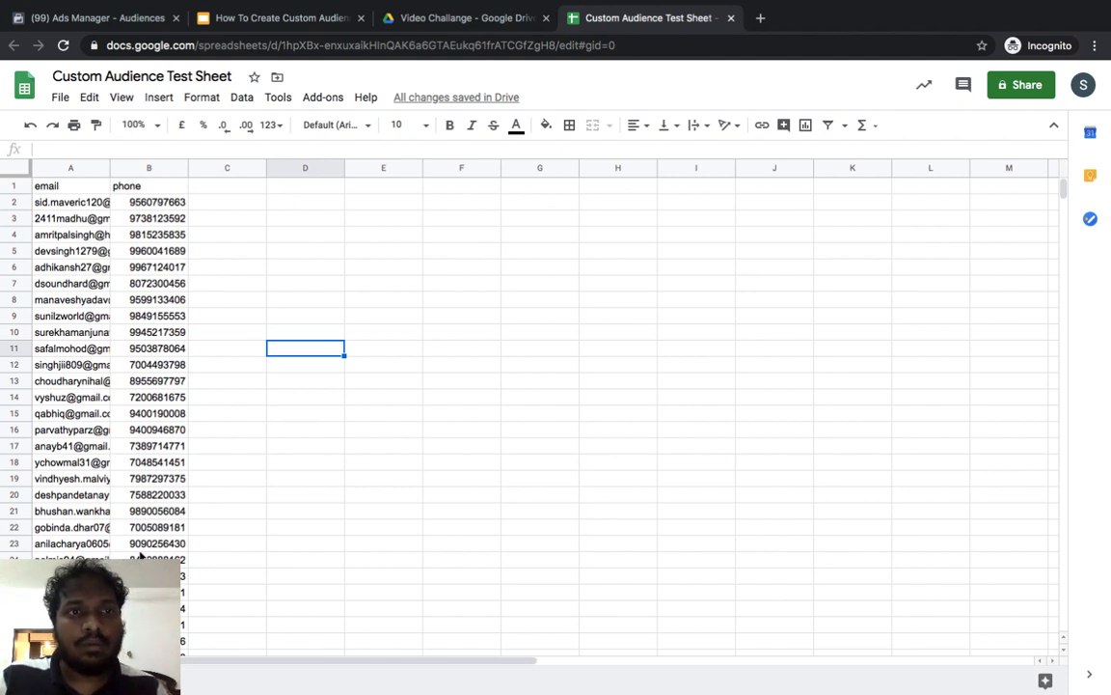
# Step: Enter the formula =CONCATENATE("+91",B2) in cell C2 to prefix the first phone number with the country code
pyautogui.click(198, 210)
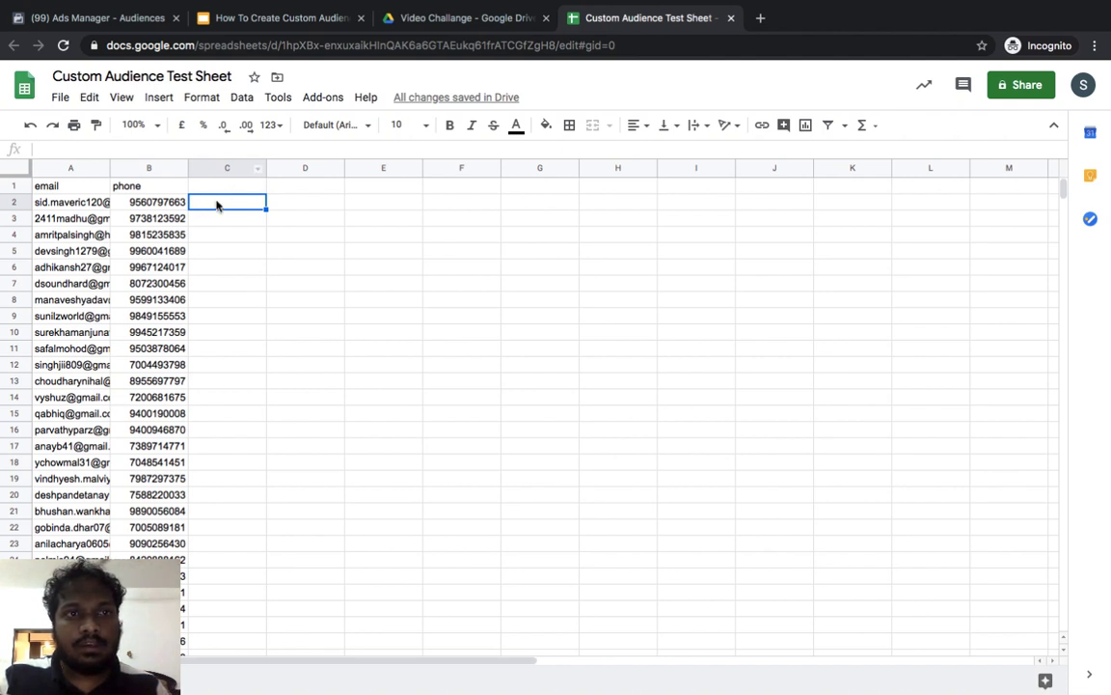
pyautogui.write('=')
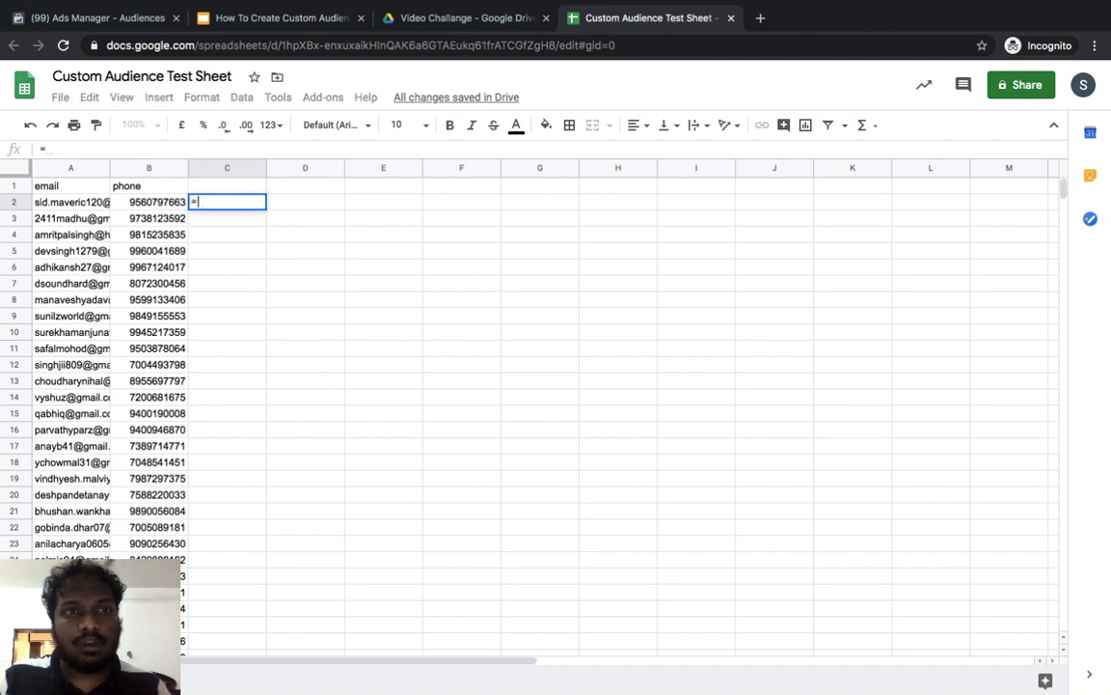
pyautogui.write('conca')
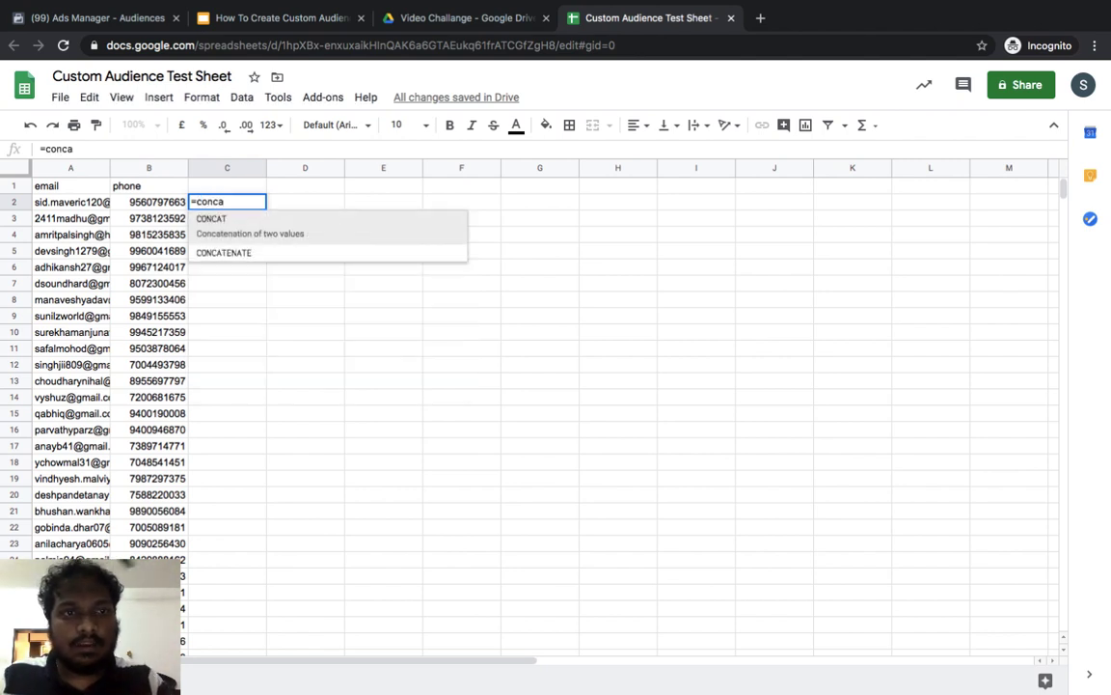
pyautogui.press('Down')
pyautogui.press('Tab')
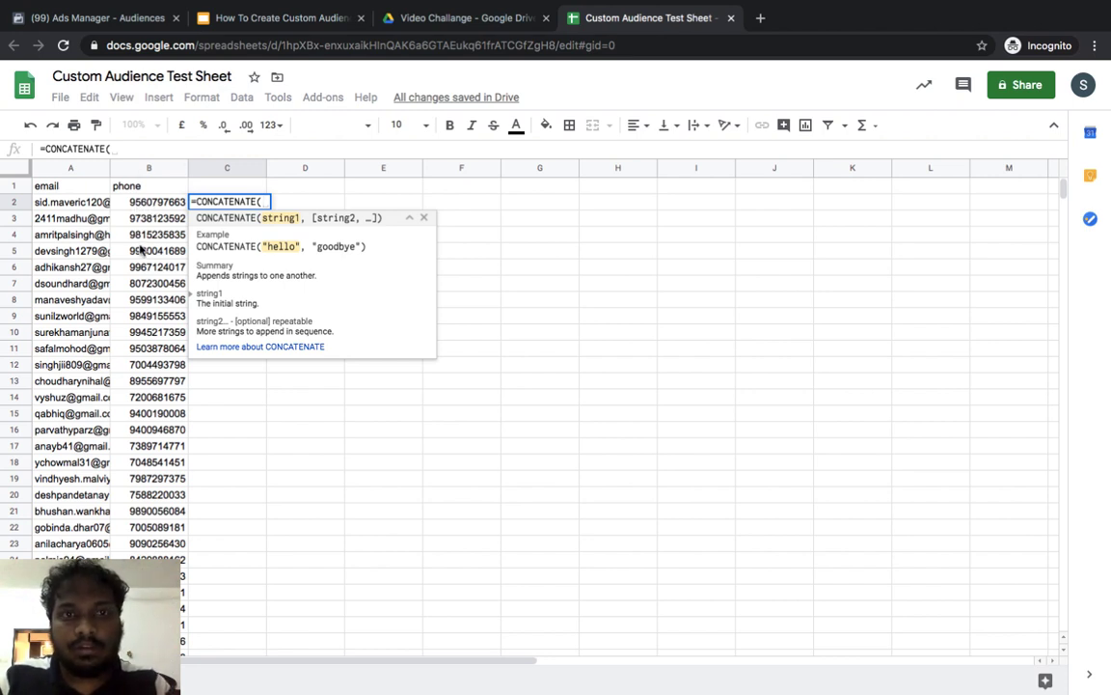
pyautogui.write('"+')
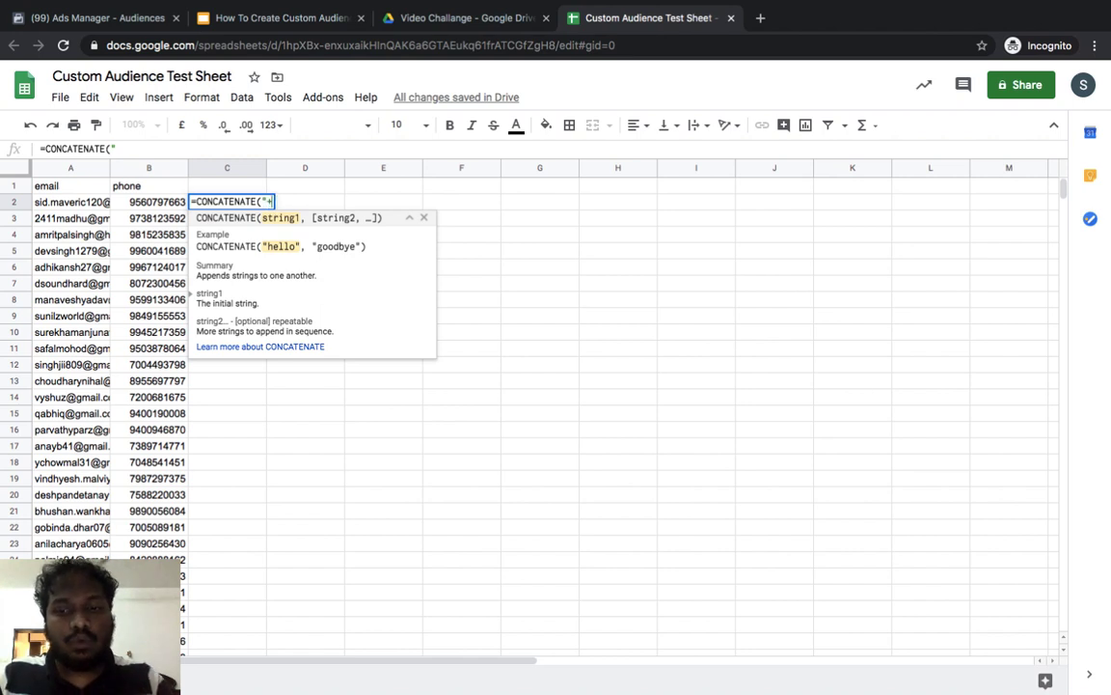
pyautogui.write('91"')
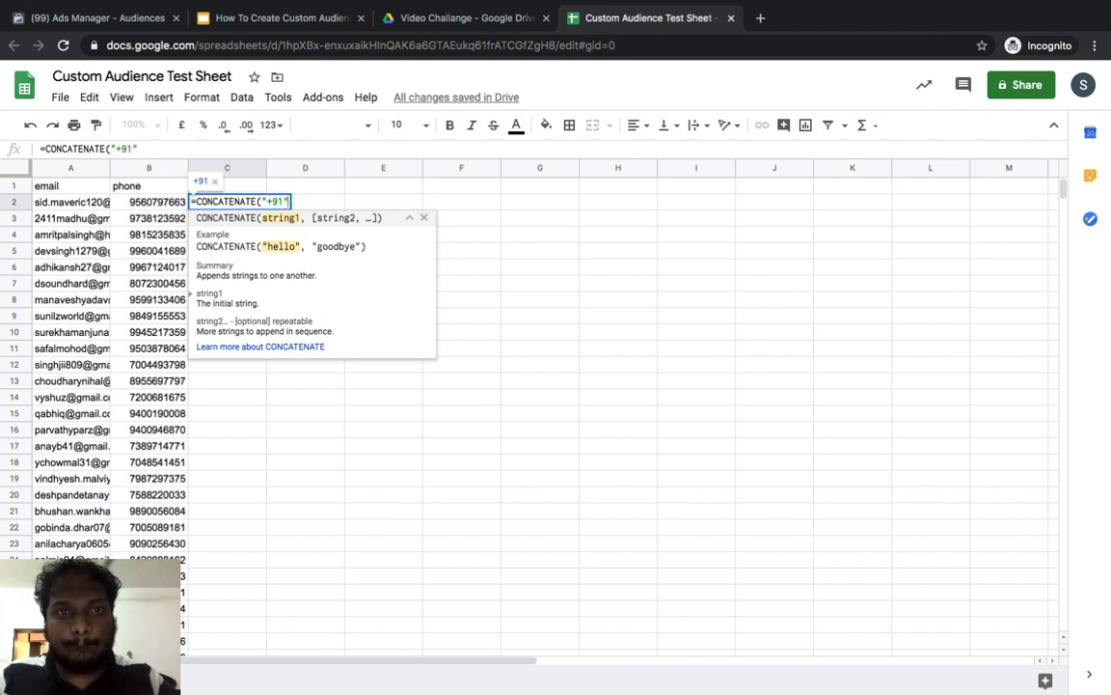
pyautogui.write(',')
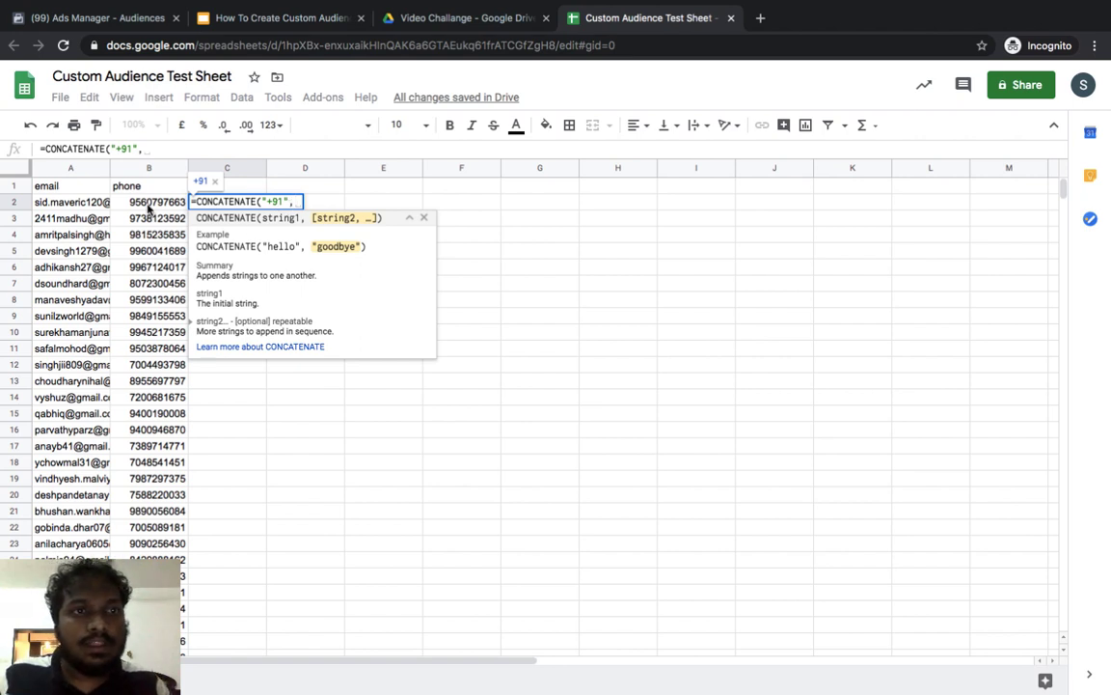
pyautogui.click(148, 205)
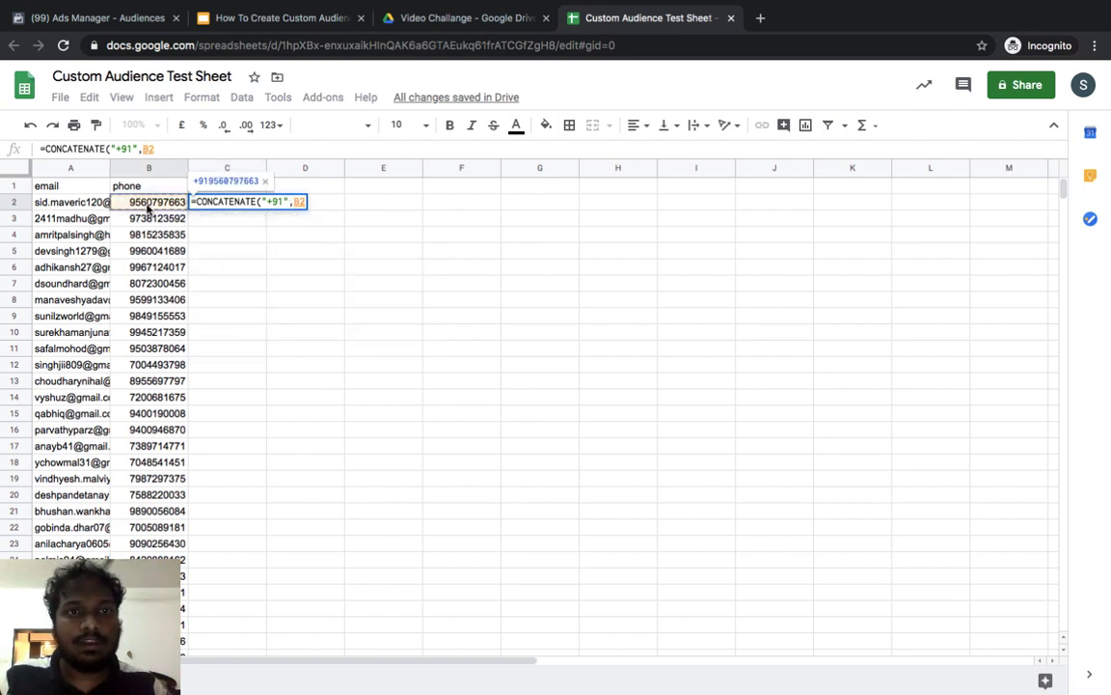
pyautogui.write(')')
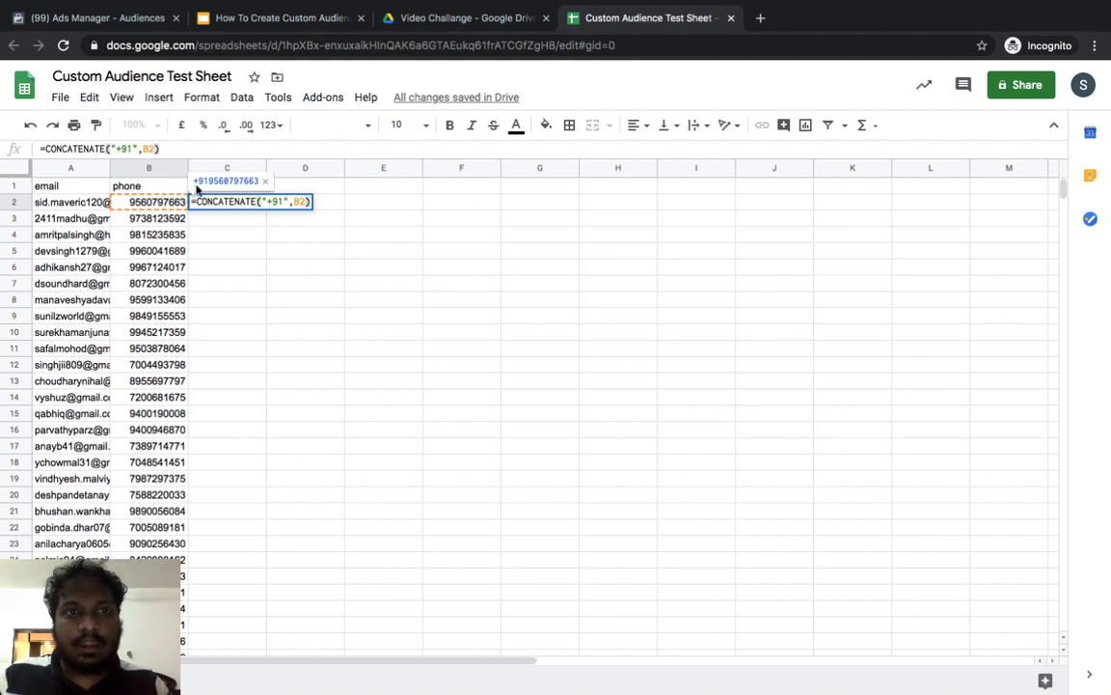
pyautogui.press('Return')
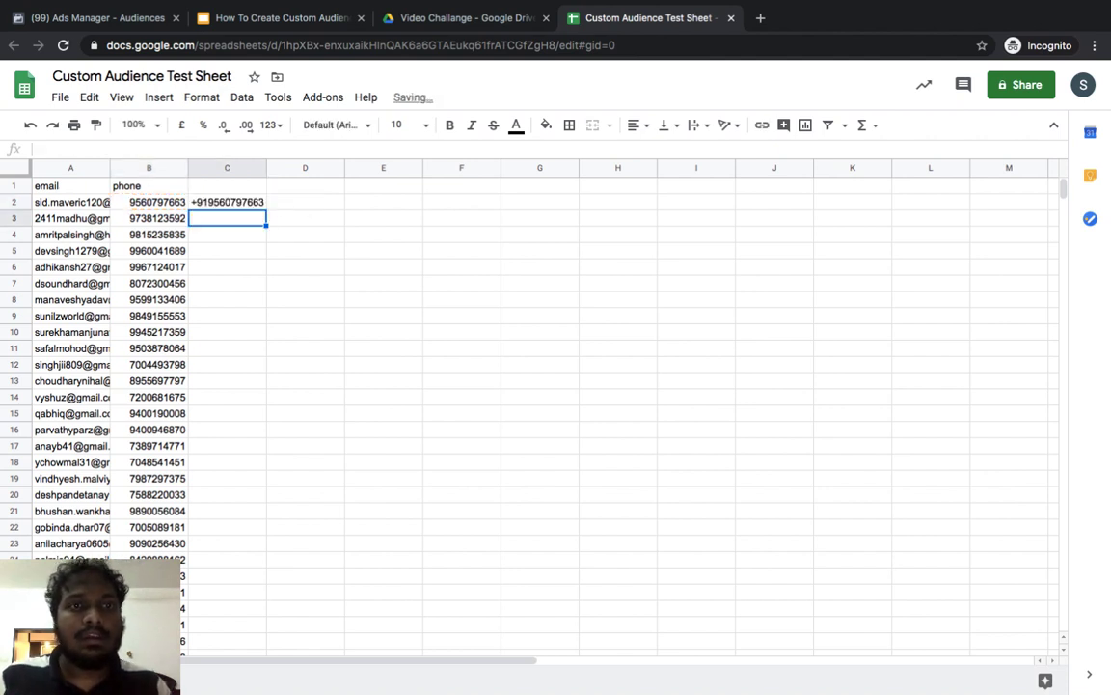
# Step: Fill the C2 formula down column C to the last contact in row 87 and look over the filled cells
pyautogui.click(223, 204)
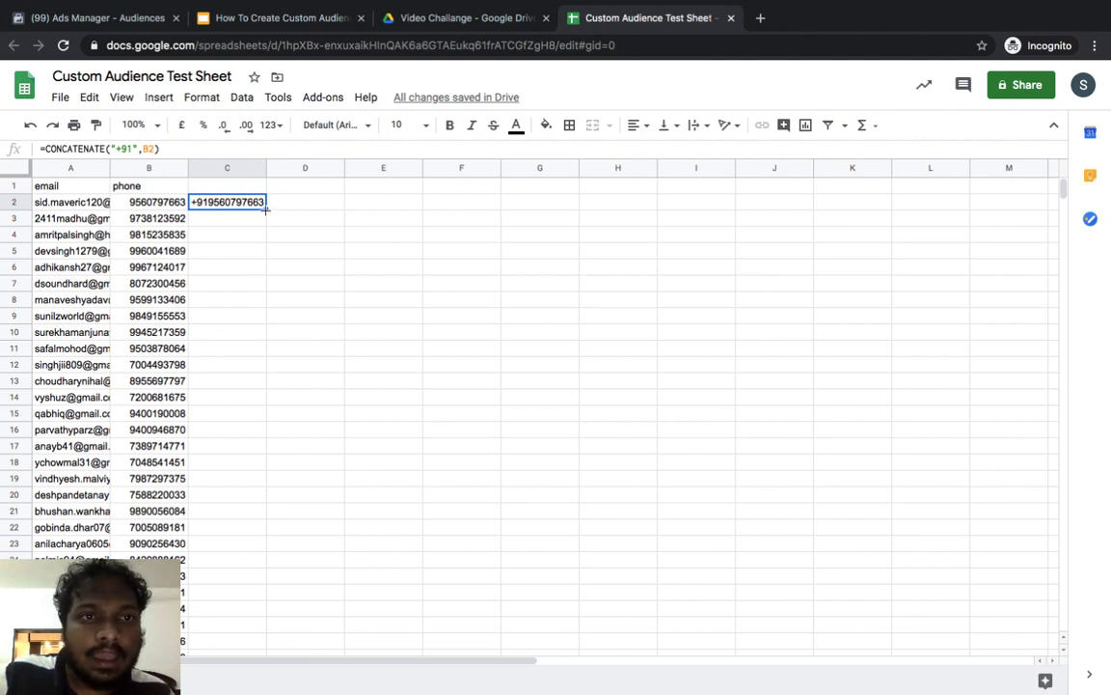
pyautogui.moveTo(265, 209); pyautogui.dragTo(242, 446)
pyautogui.scroll(-1, 249, 367)
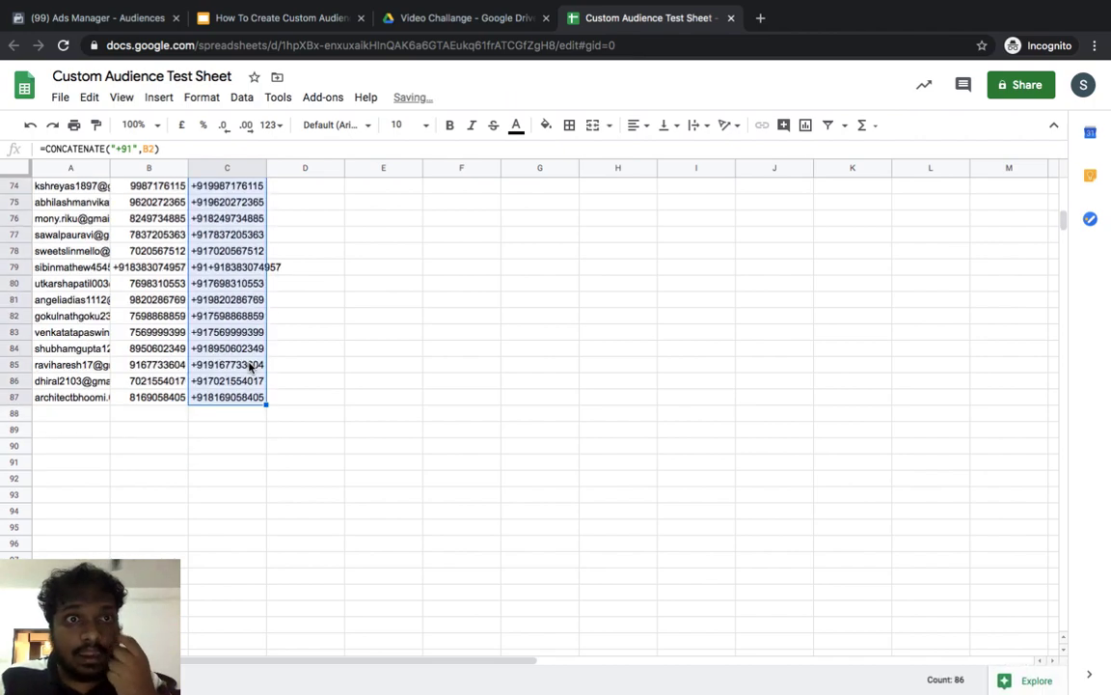
pyautogui.scroll(-5, 249, 366)
pyautogui.scroll(20, 249, 366)
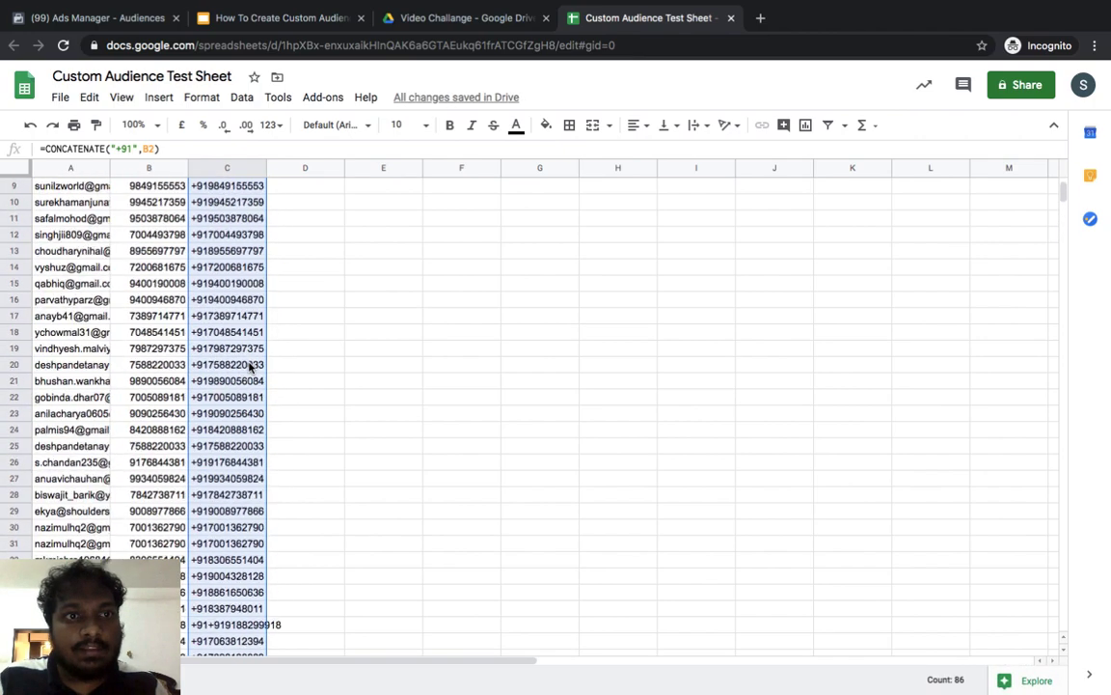
pyautogui.scroll(3, 249, 367)
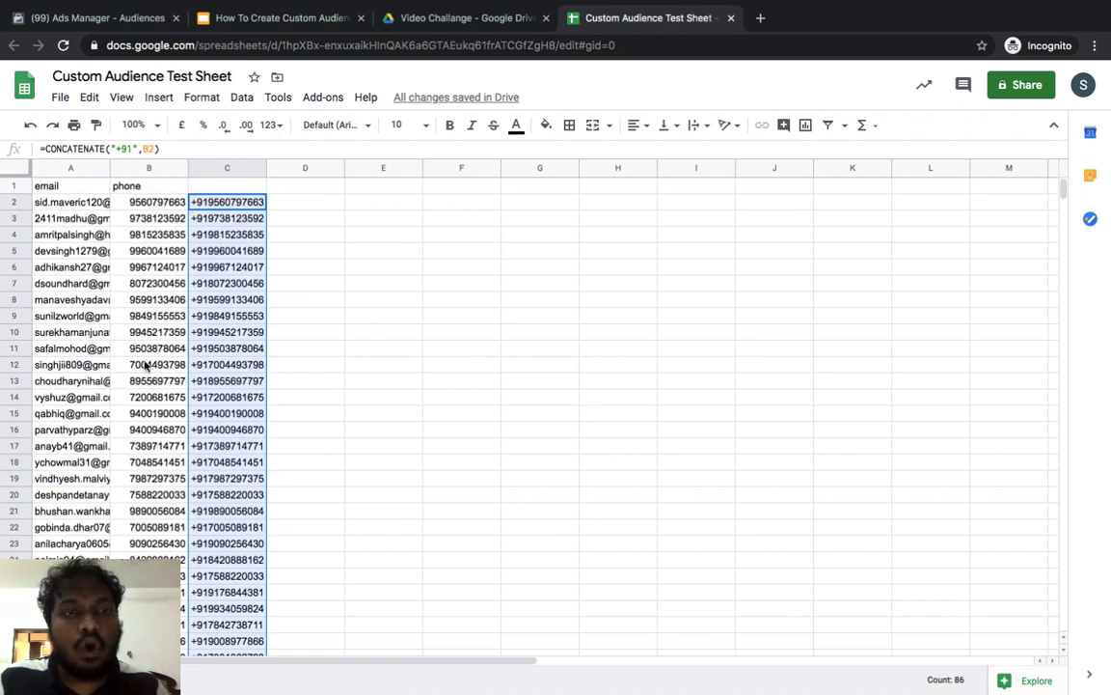
# Step: Try to delete column B with the original phone numbers, and undo the deletion
pyautogui.click(147, 169)
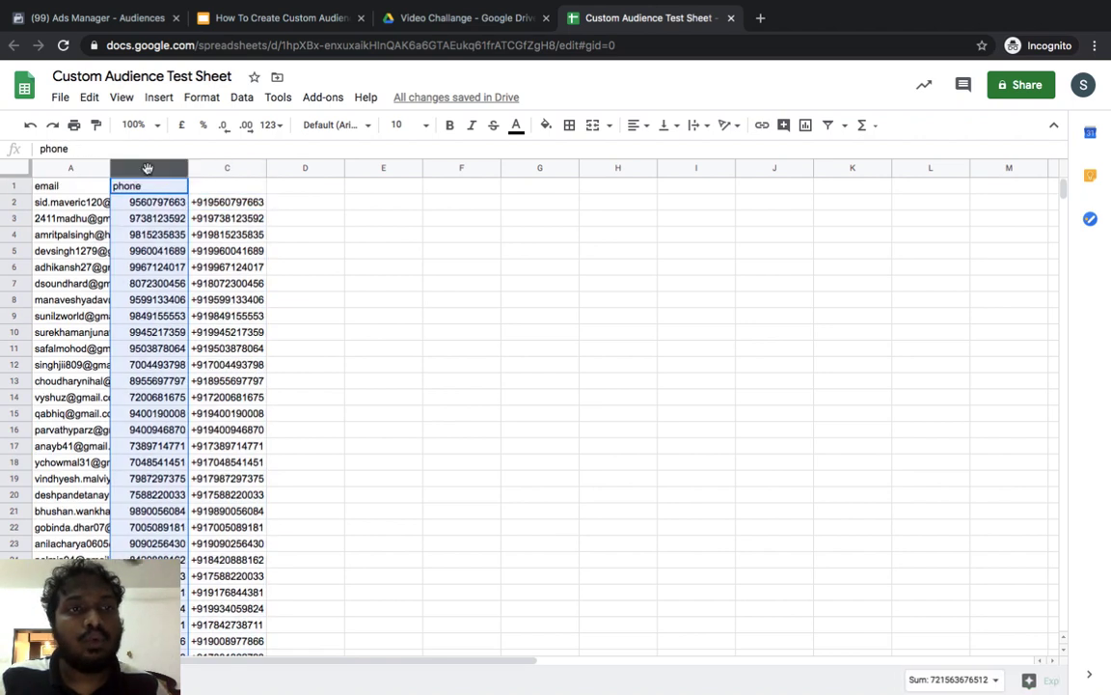
pyautogui.rightClick(147, 169)
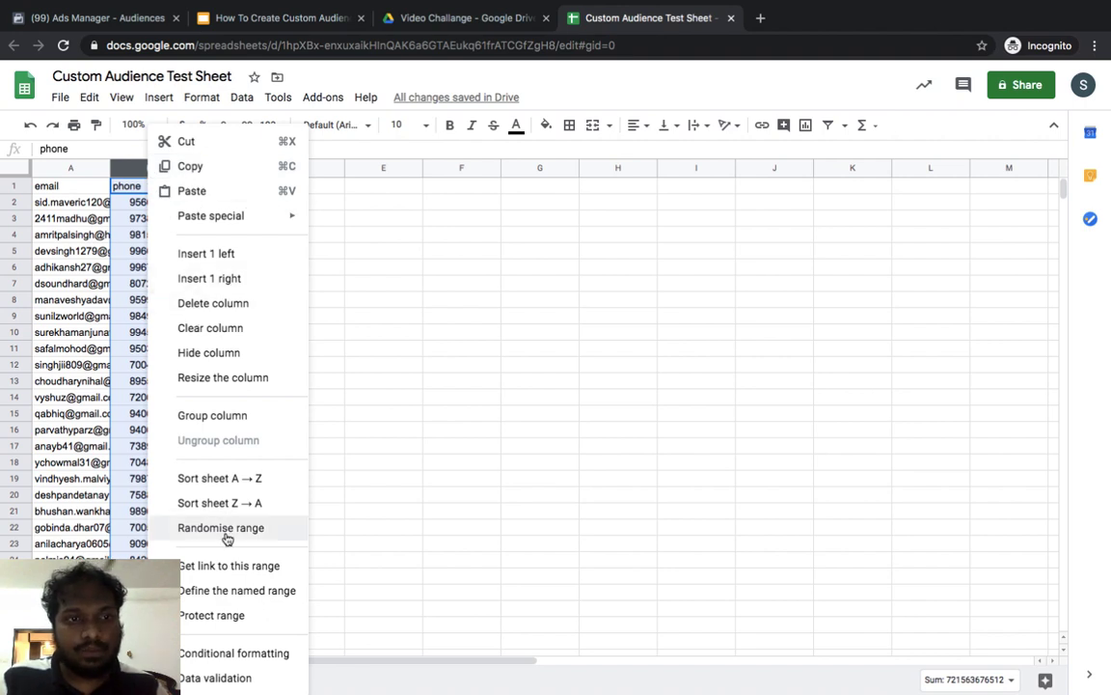
pyautogui.click(232, 305)
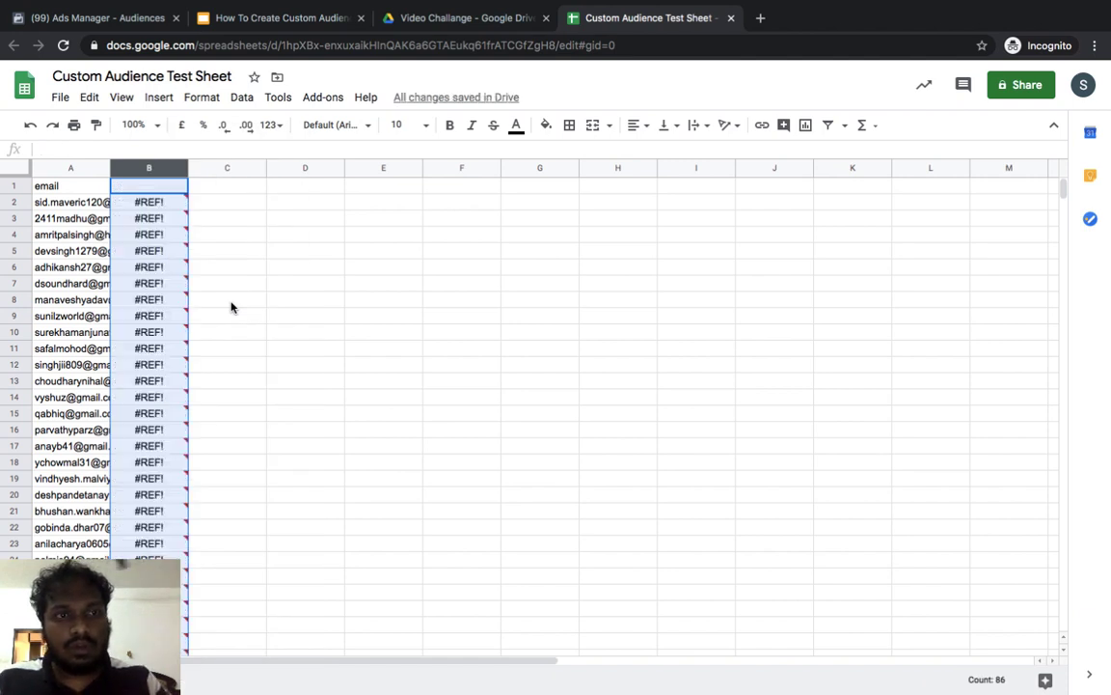
pyautogui.hotkey('ctrl', 'z')
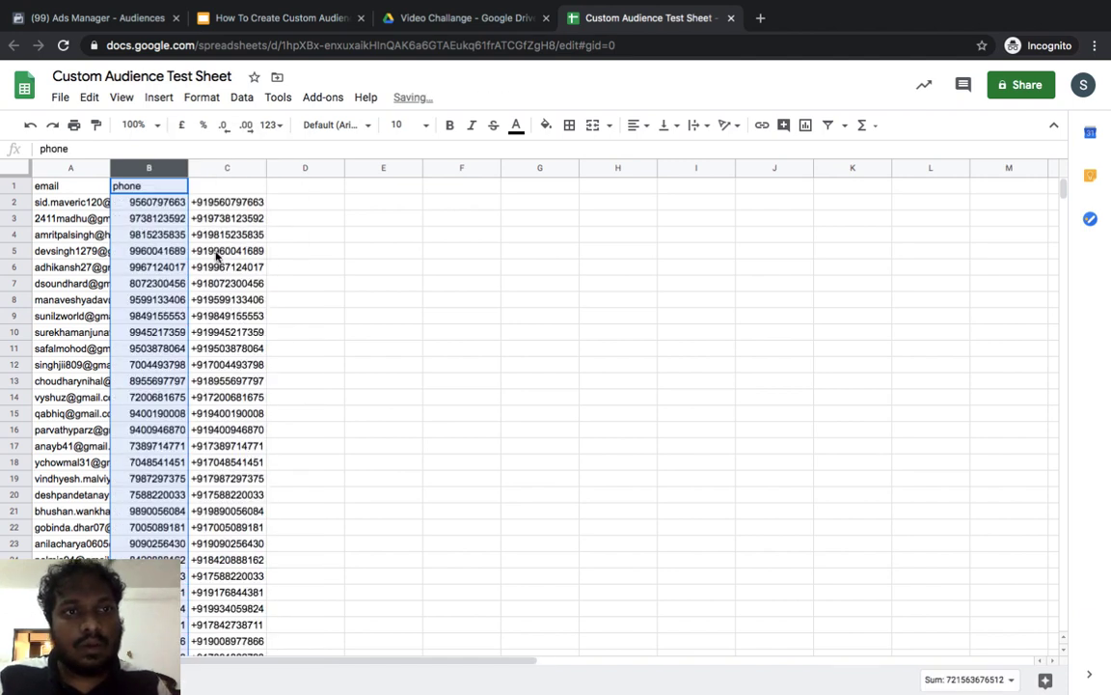
# Step: Move the column of country-code phone numbers ahead of the original phone column and enter the header "phone" in cell B1
pyautogui.click(226, 168)
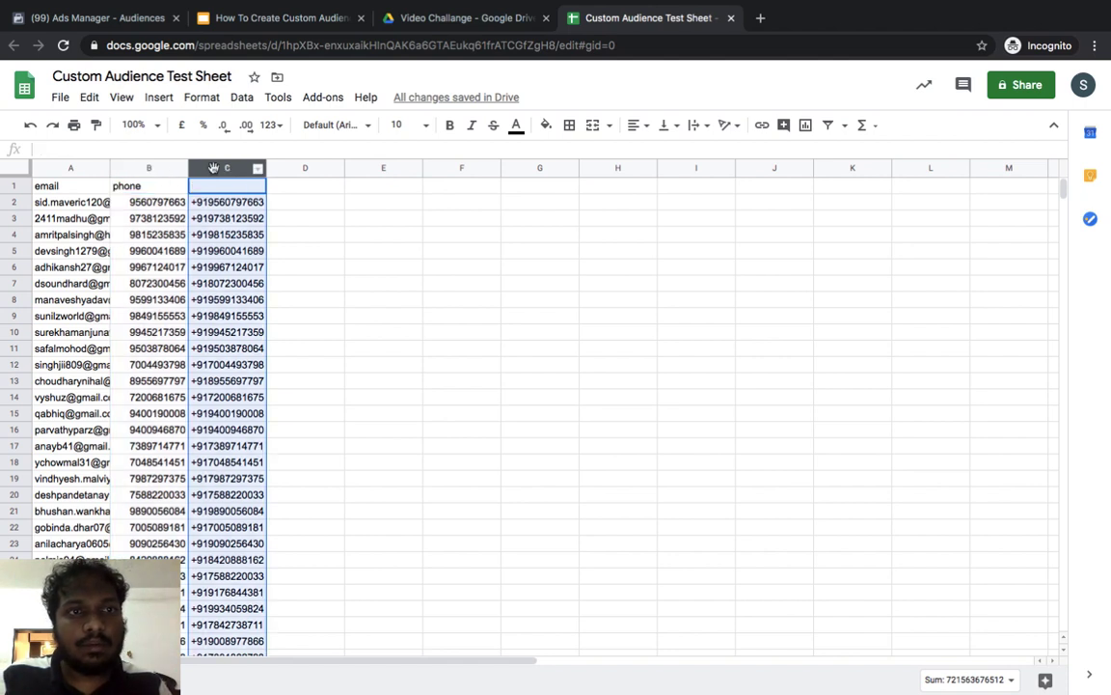
pyautogui.moveTo(227, 169); pyautogui.dragTo(152, 169)
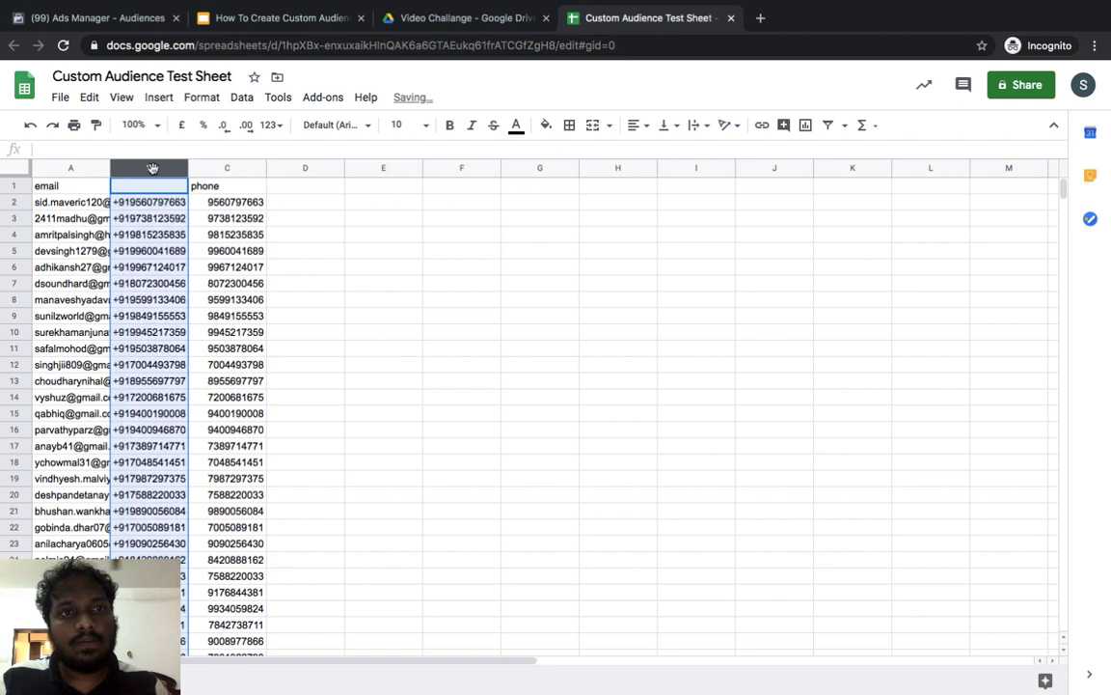
pyautogui.click(226, 187)
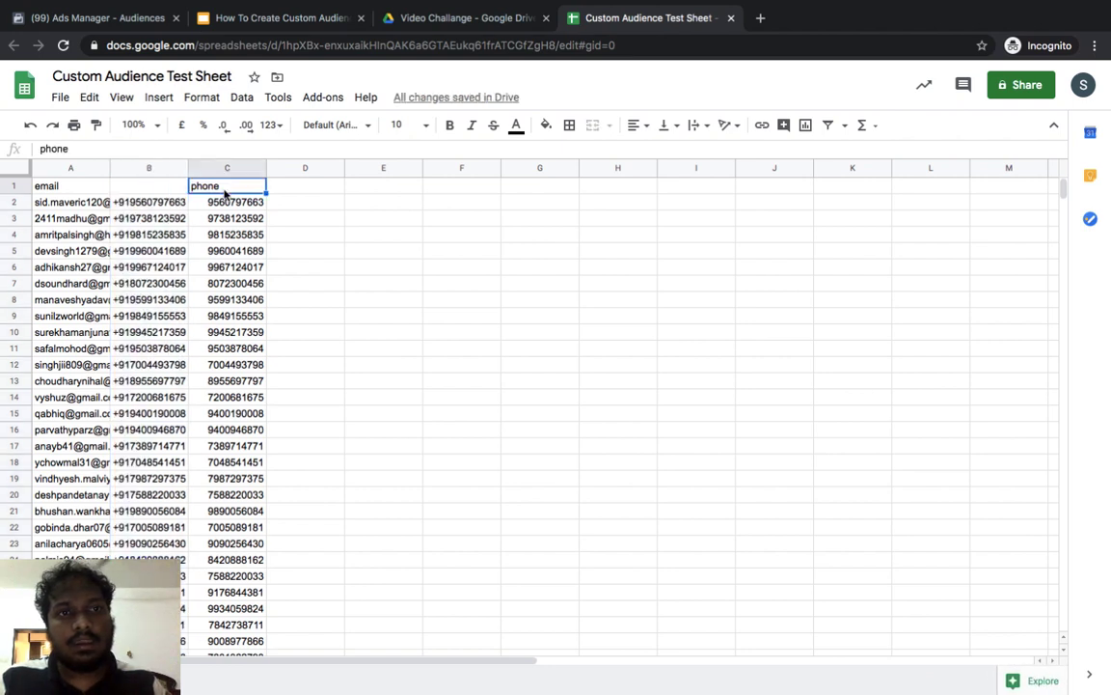
pyautogui.click(162, 185)
pyautogui.write('phone')
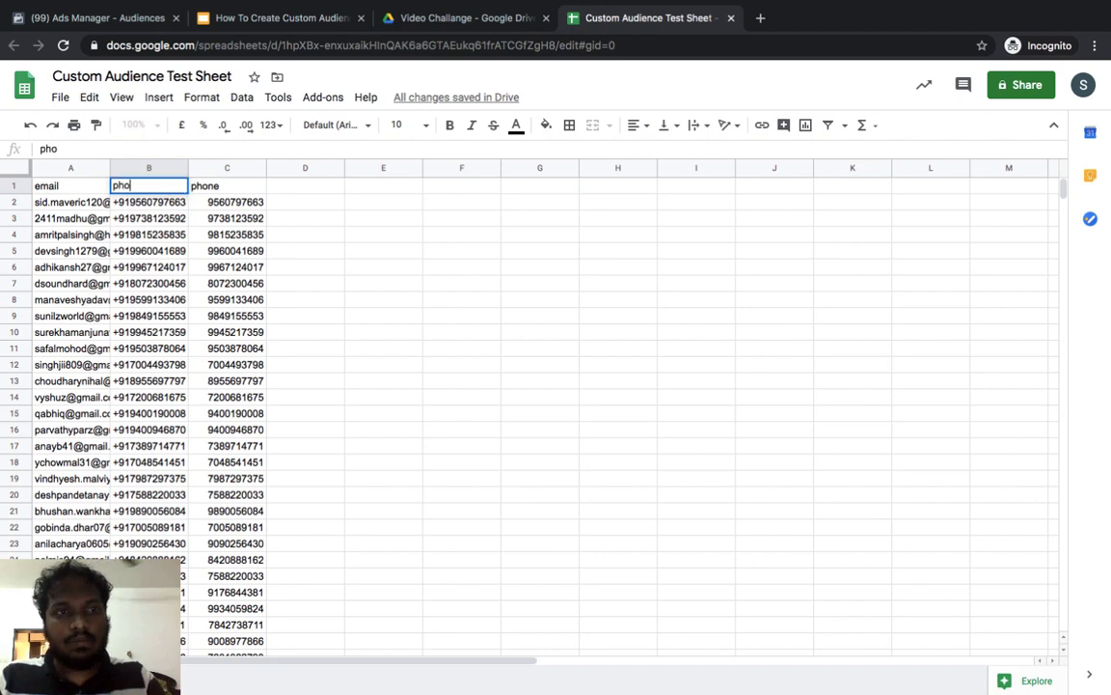
# Step: Change the header of the original phone number column in cell C1 to "phone_numbers"
pyautogui.doubleClick(240, 192)
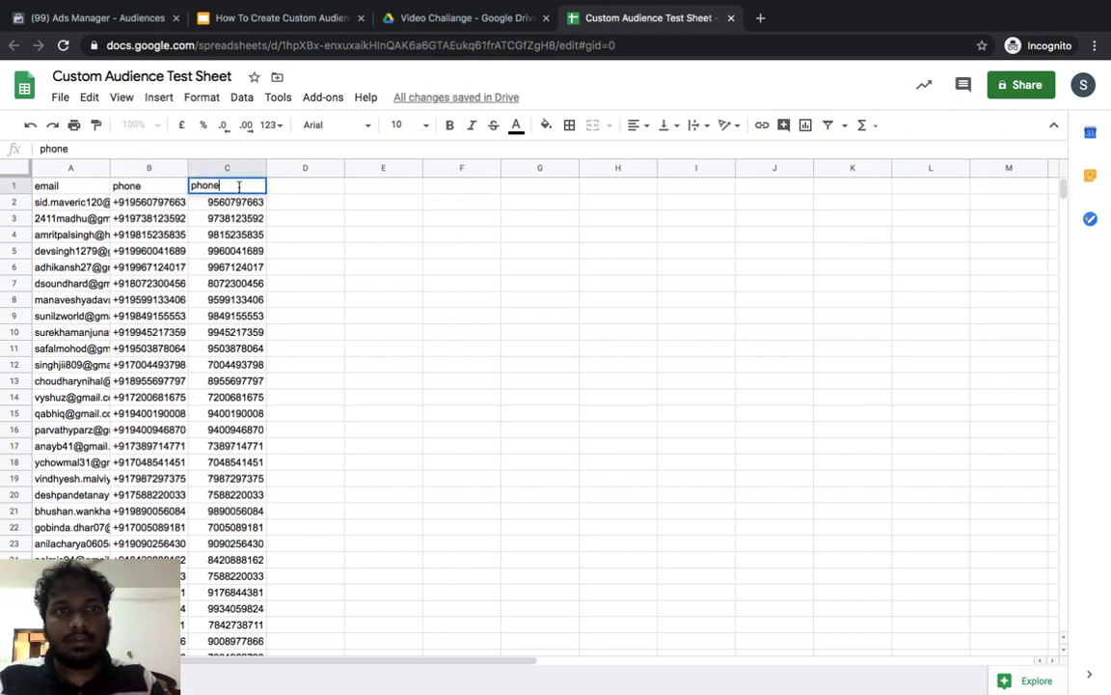
pyautogui.write('_number')
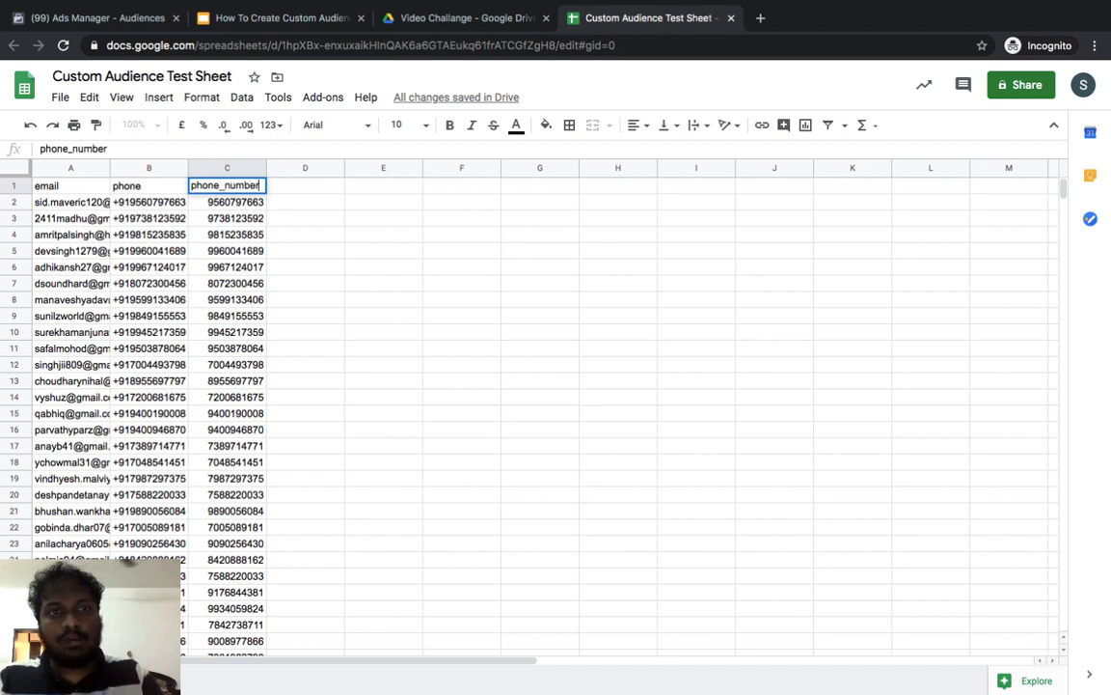
pyautogui.write('s')
pyautogui.click(325, 259)
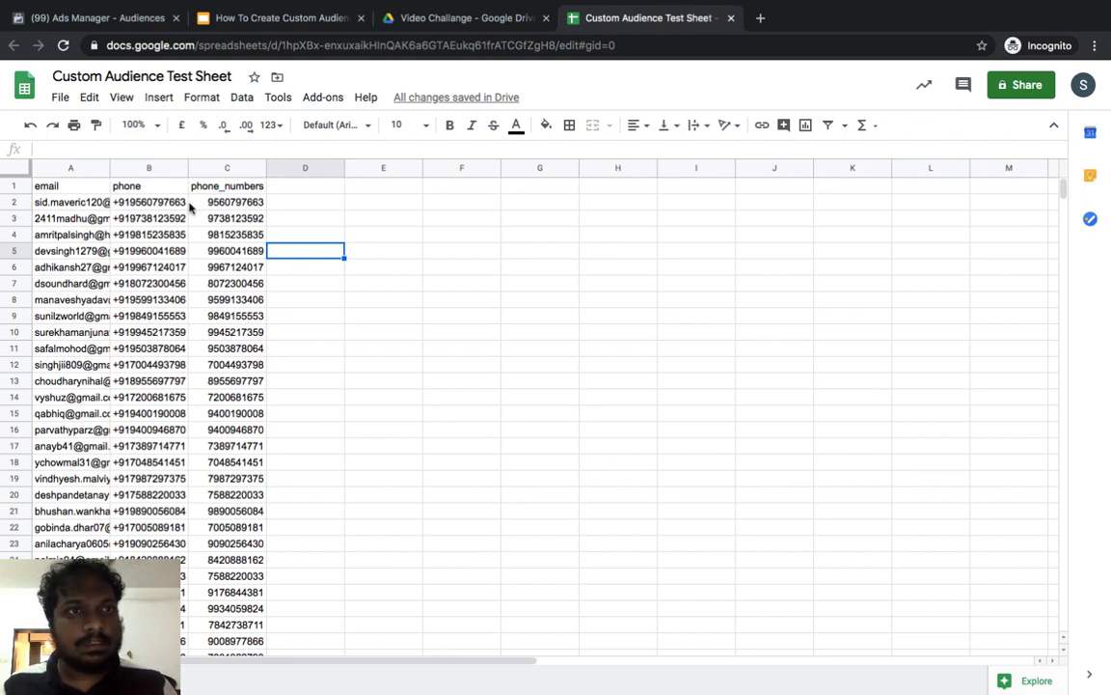
# Step: Download the current sheet as a comma-separated values (.csv) file
pyautogui.click(60, 98)
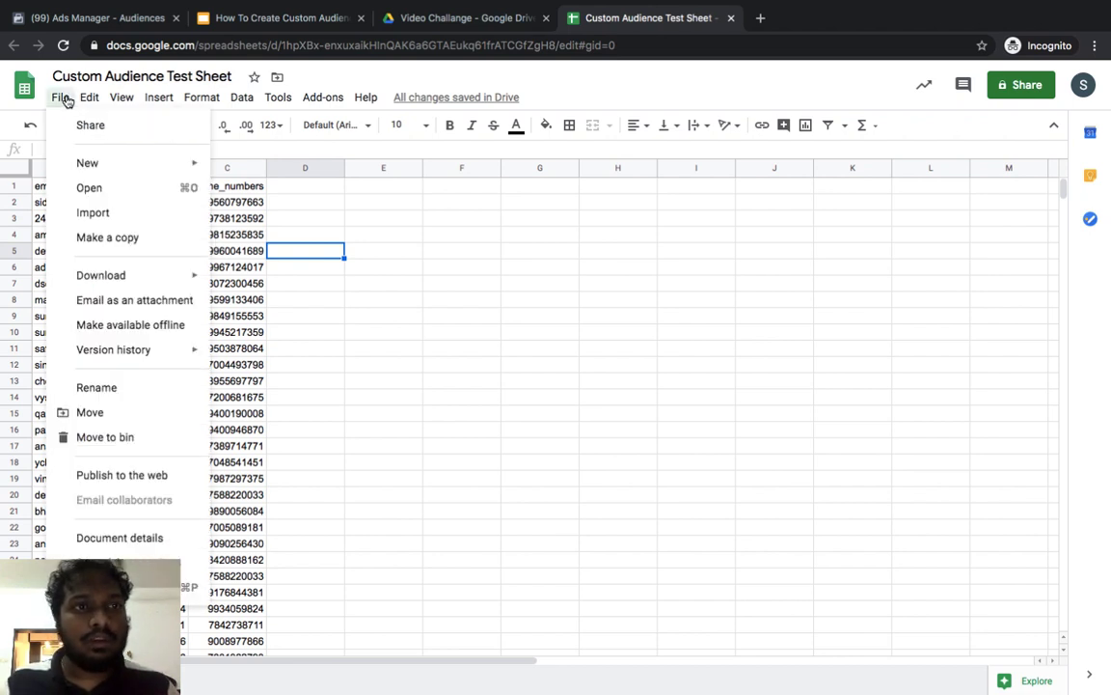
pyautogui.moveTo(169, 277)
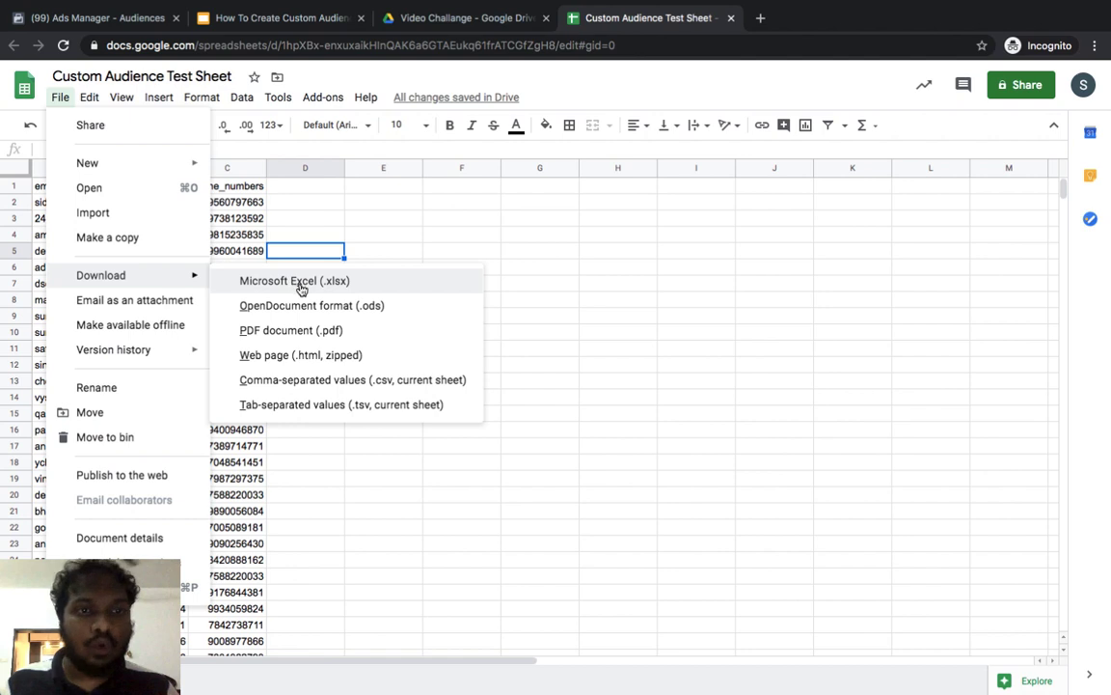
pyautogui.click(325, 382)
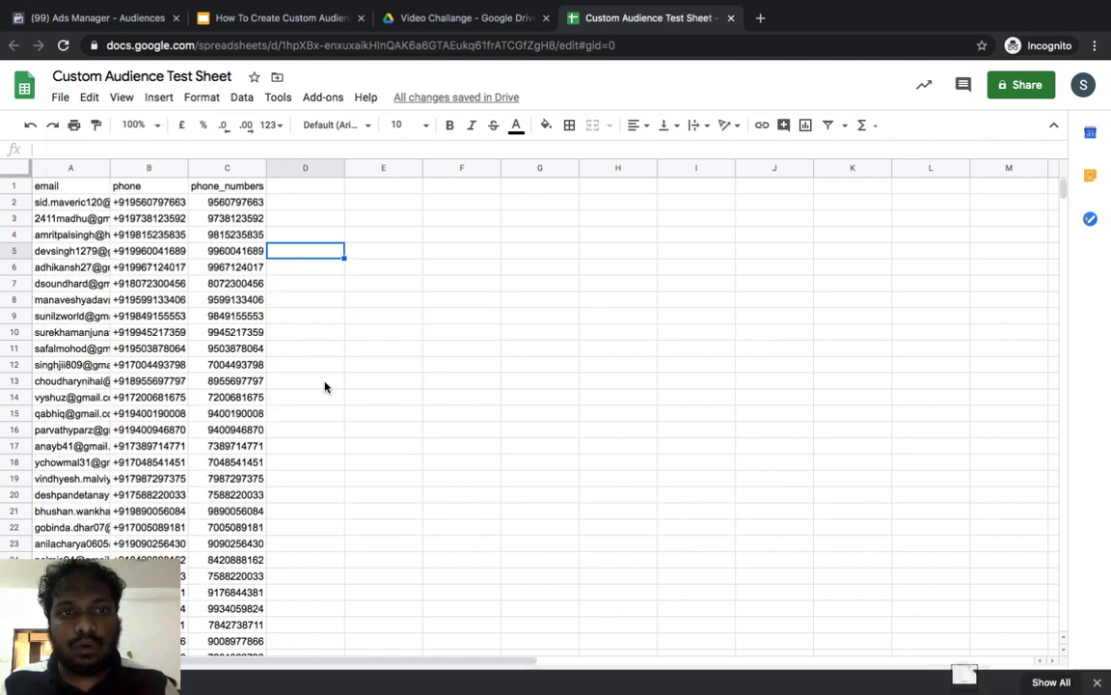
# Step: Switch to Facebook Ads Manager's customer list audience setup and choose No for including a customer value column, continuing to the list upload
pyautogui.click(115, 21)
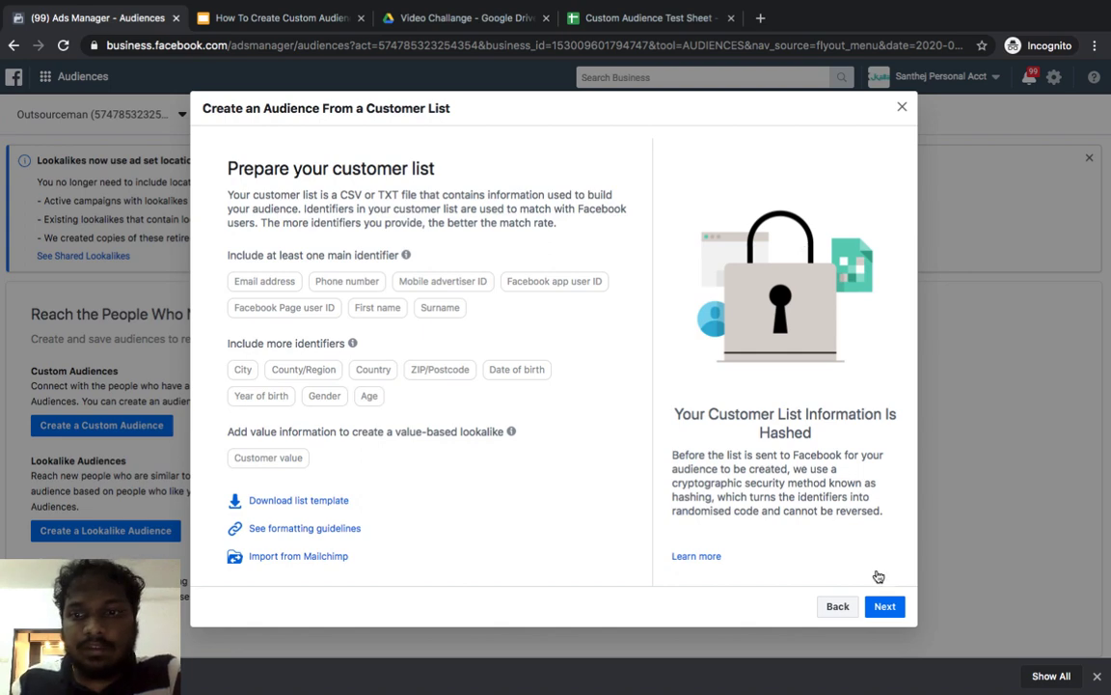
pyautogui.click(883, 606)
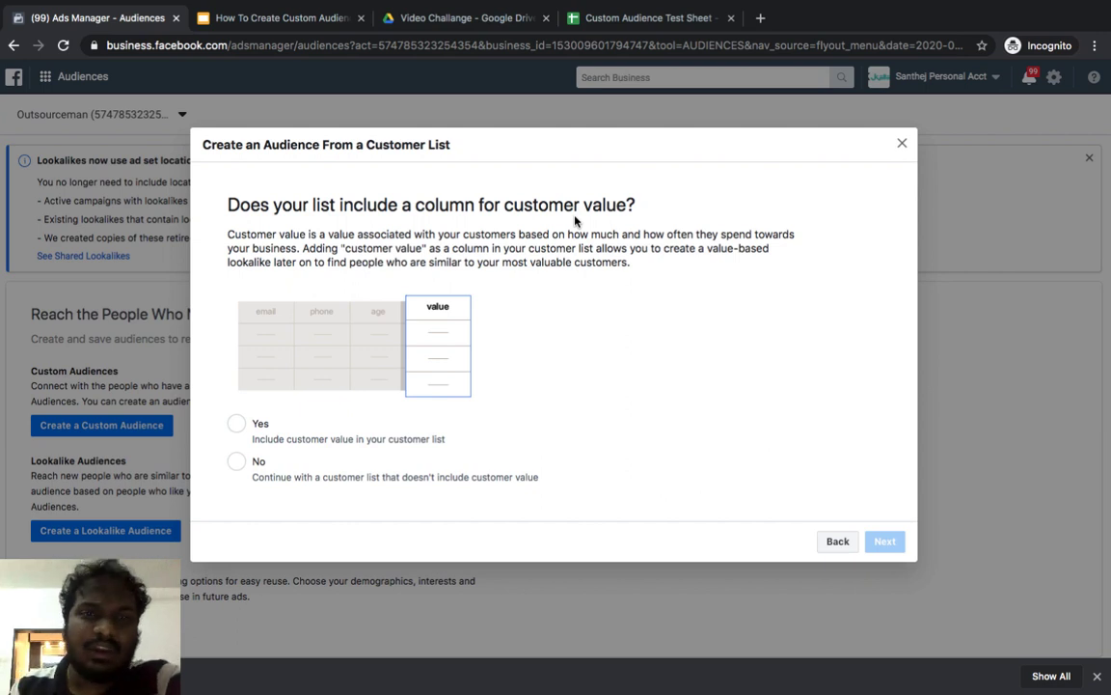
pyautogui.click(237, 461)
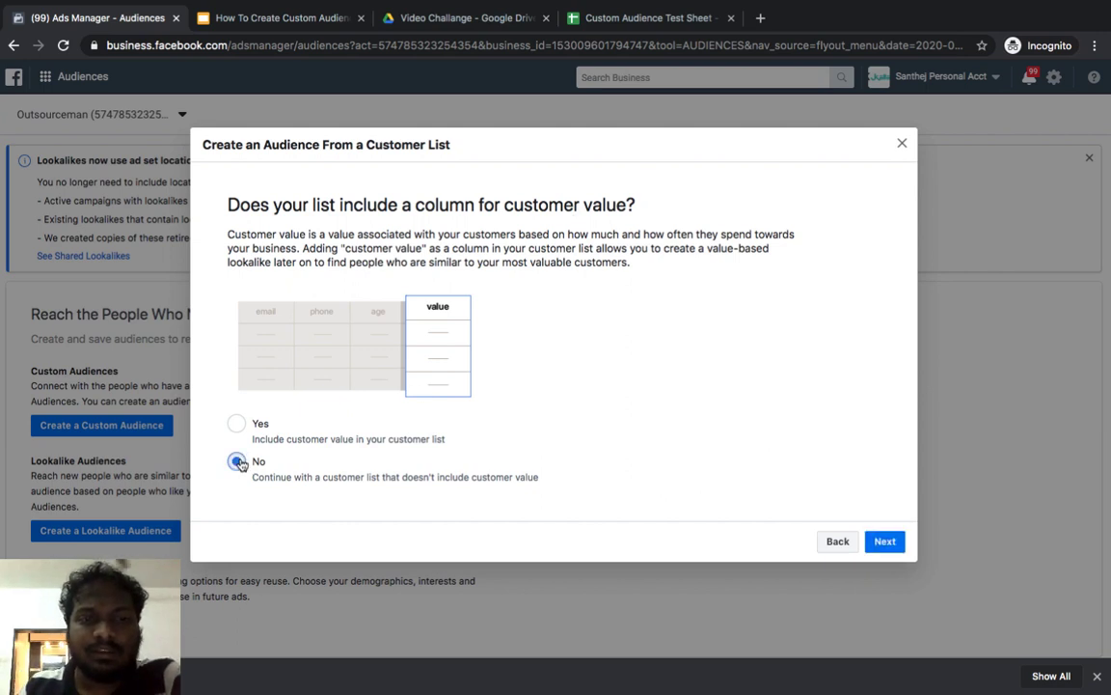
pyautogui.click(887, 541)
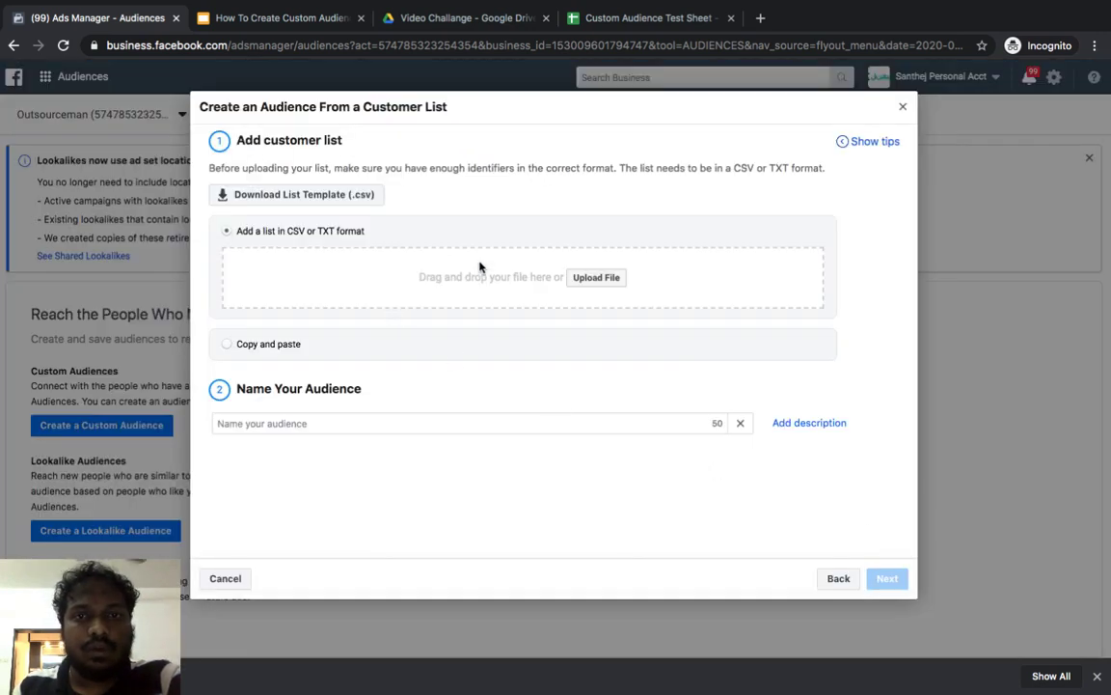
# Step: Upload the file "Custom Audience Test Sheet - Sheet1.csv" from the Downloads folder as the customer list
pyautogui.click(594, 283)
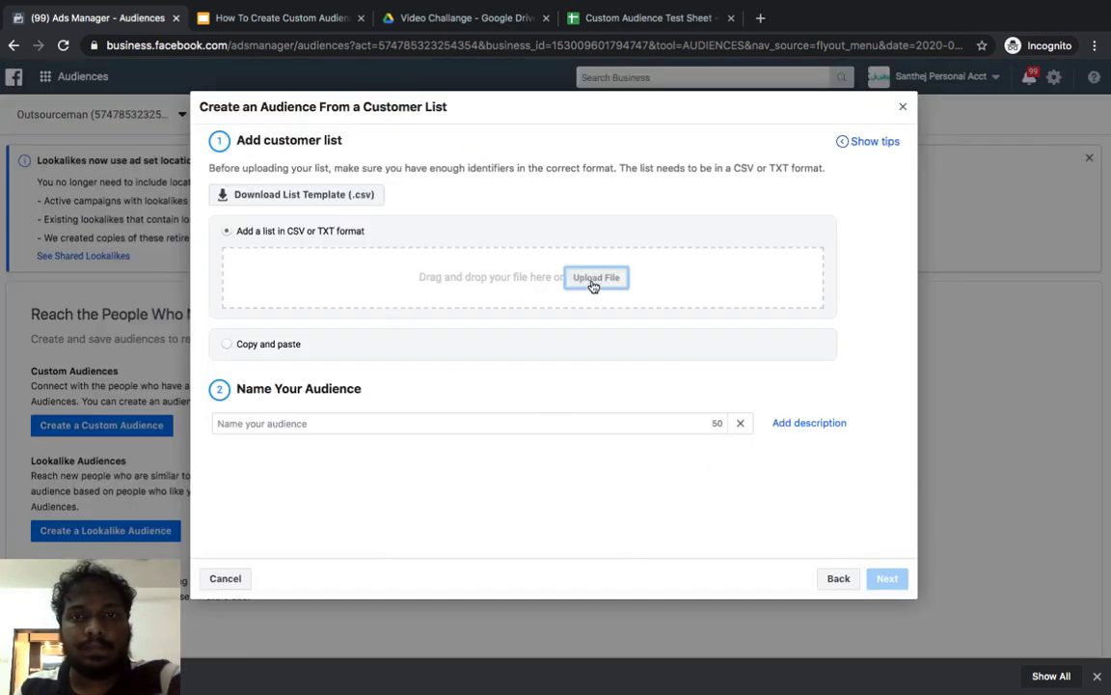
pyautogui.click(458, 55)
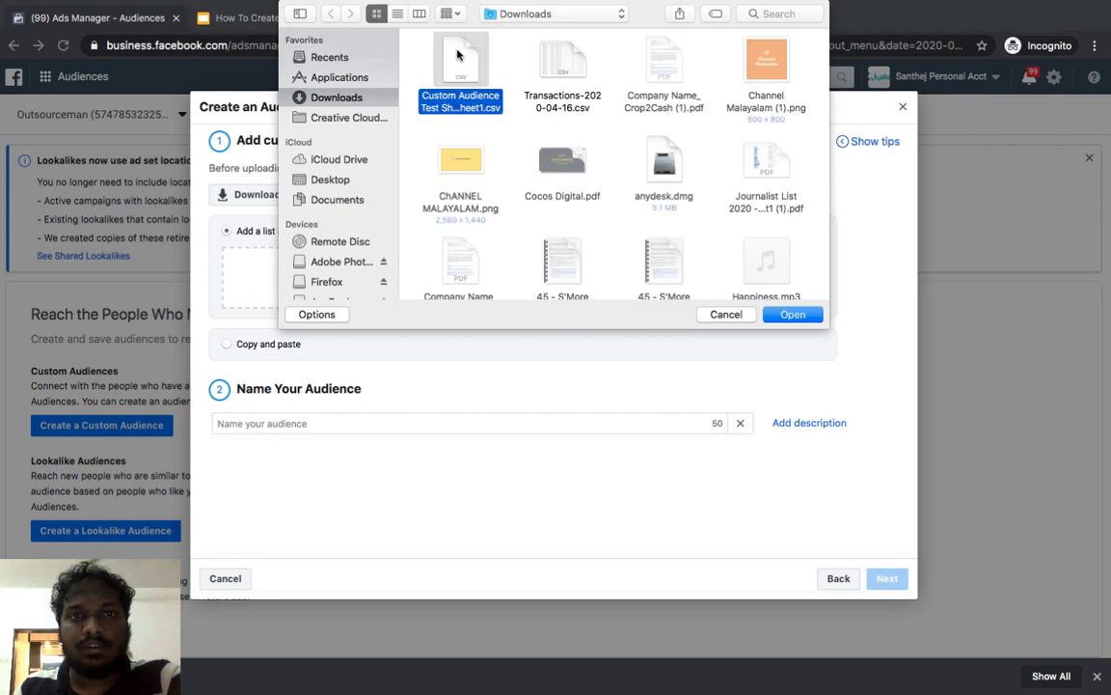
pyautogui.doubleClick(458, 55)
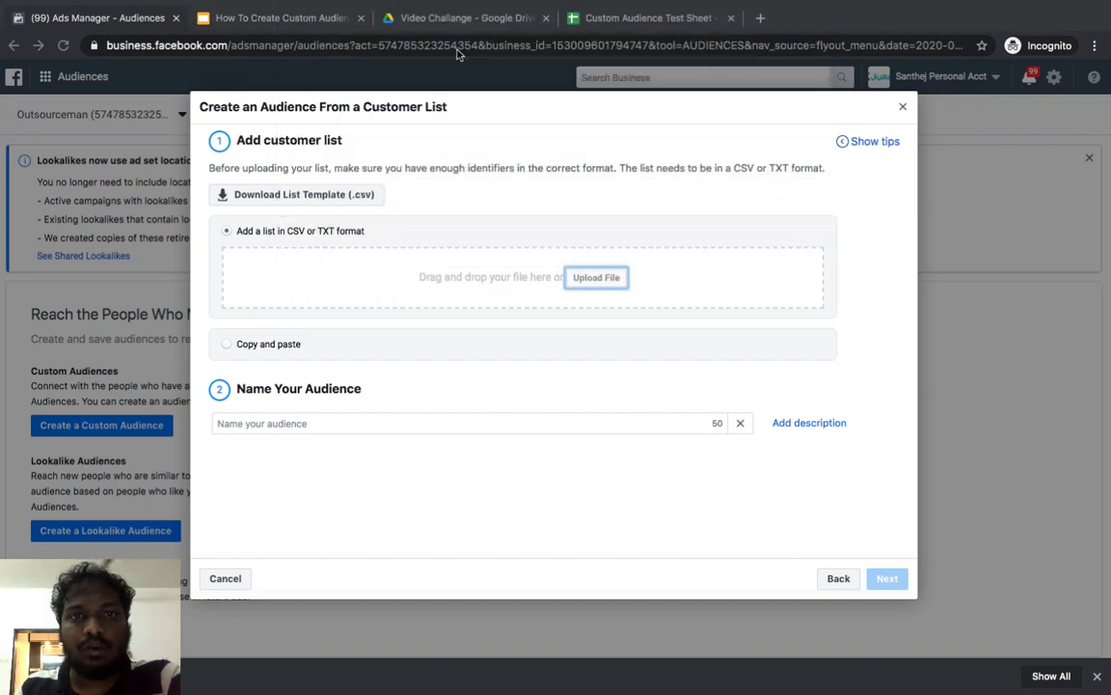
# Step: Name the audience "Custom Audience Test Sheet - Sheet1 Test" and continue to the data mapping
pyautogui.click(400, 430)
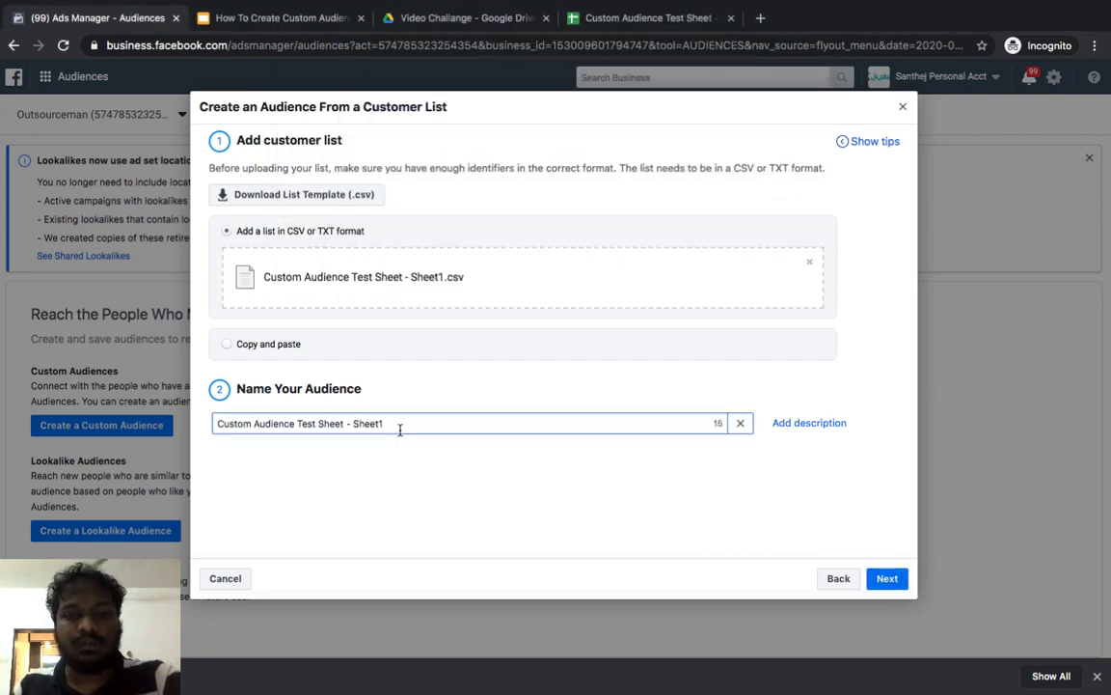
pyautogui.write('Test')
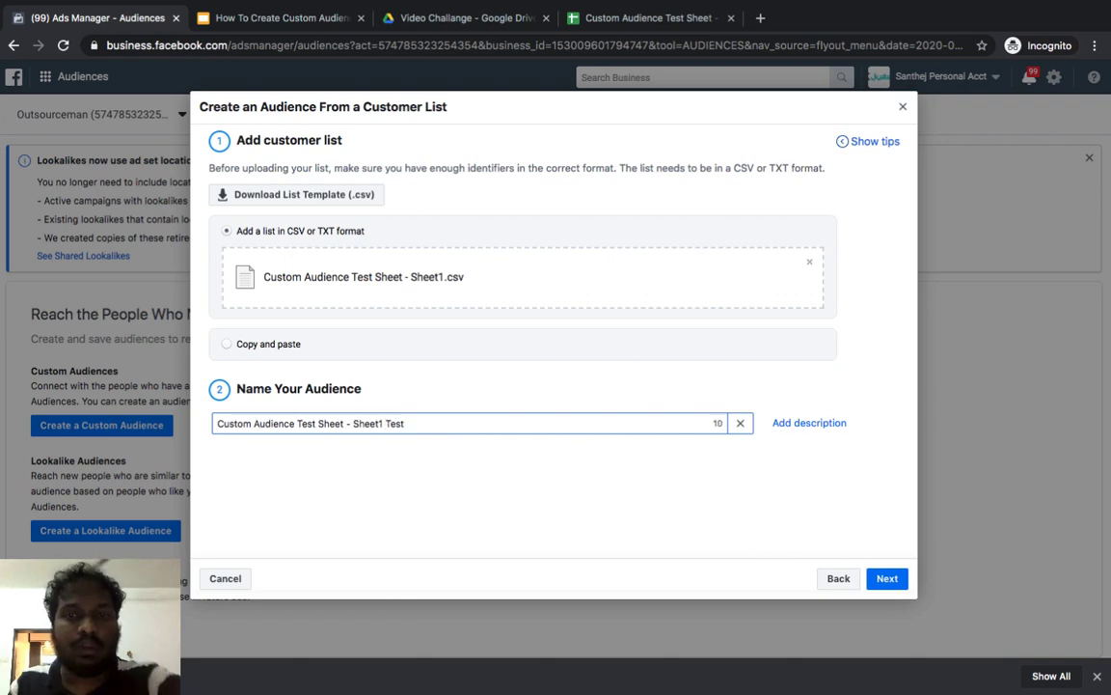
pyautogui.click(892, 583)
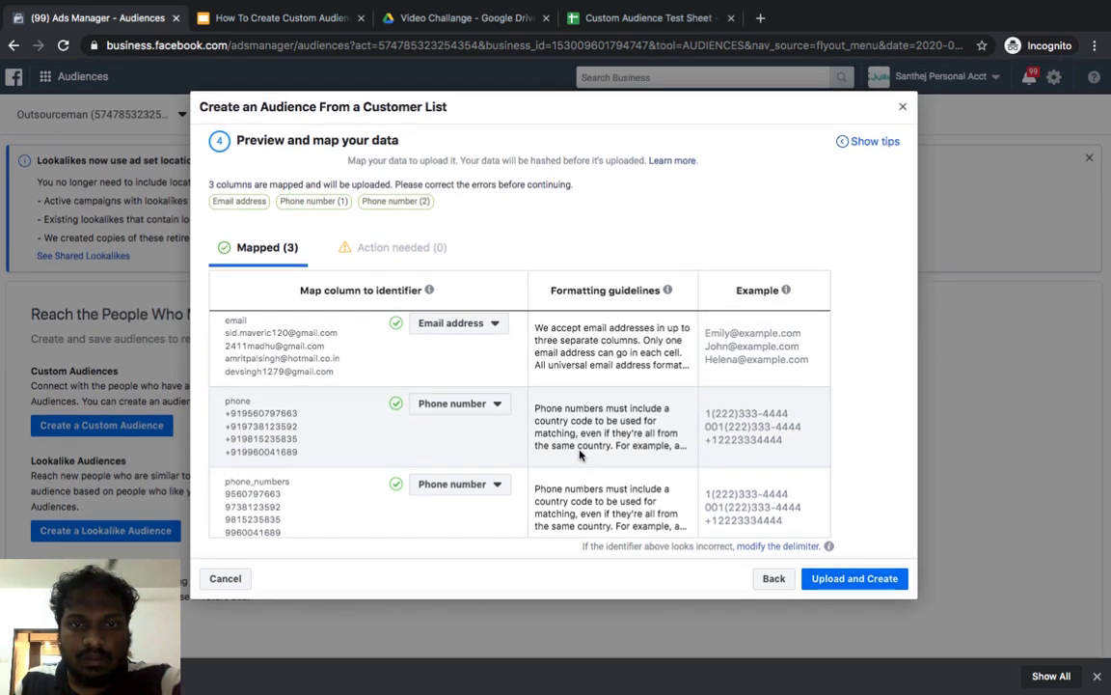
# Step: Set the phone_numbers column to "Do not upload" and review the columns needing action and the mapped columns
pyautogui.scroll(-1, 583, 453)
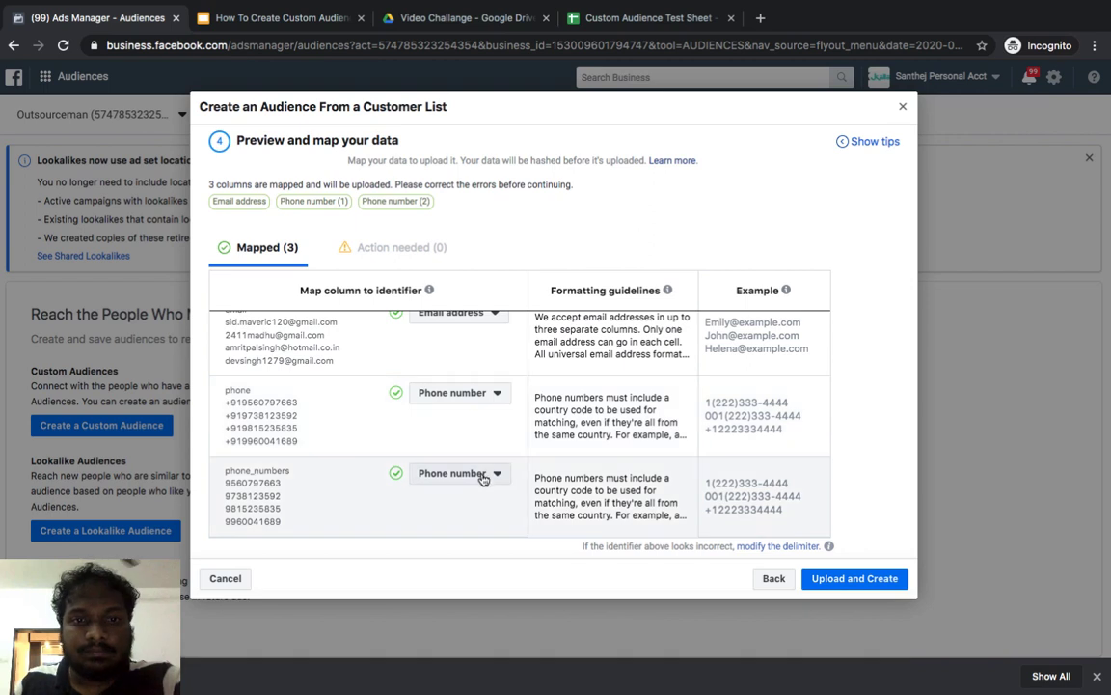
pyautogui.click(482, 476)
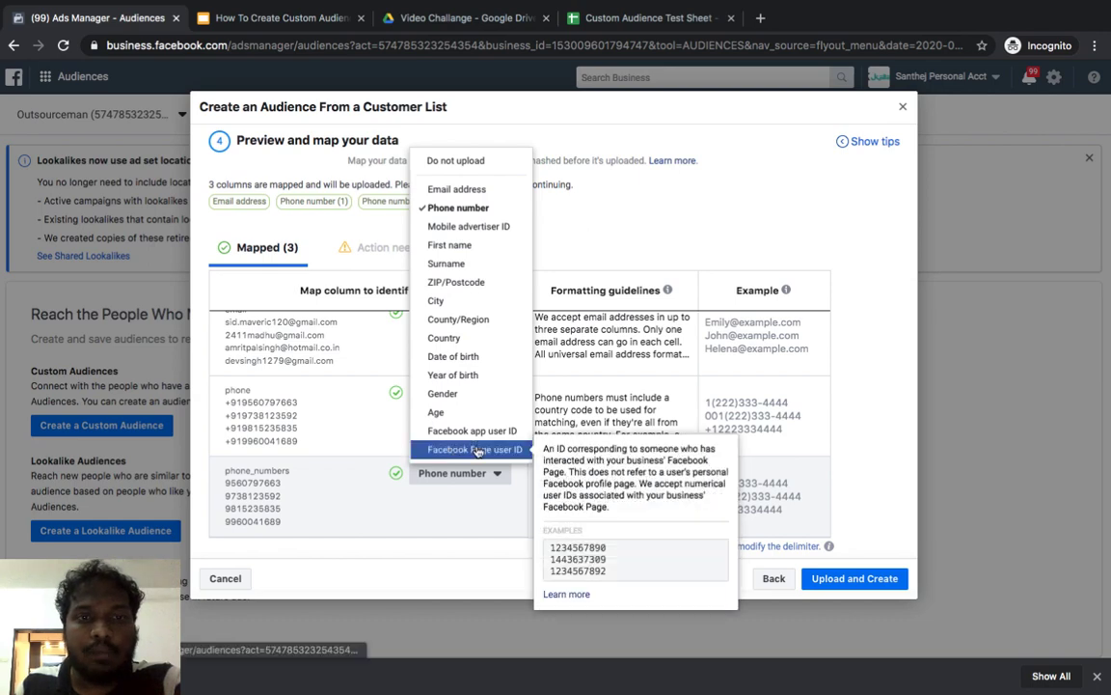
pyautogui.click(464, 162)
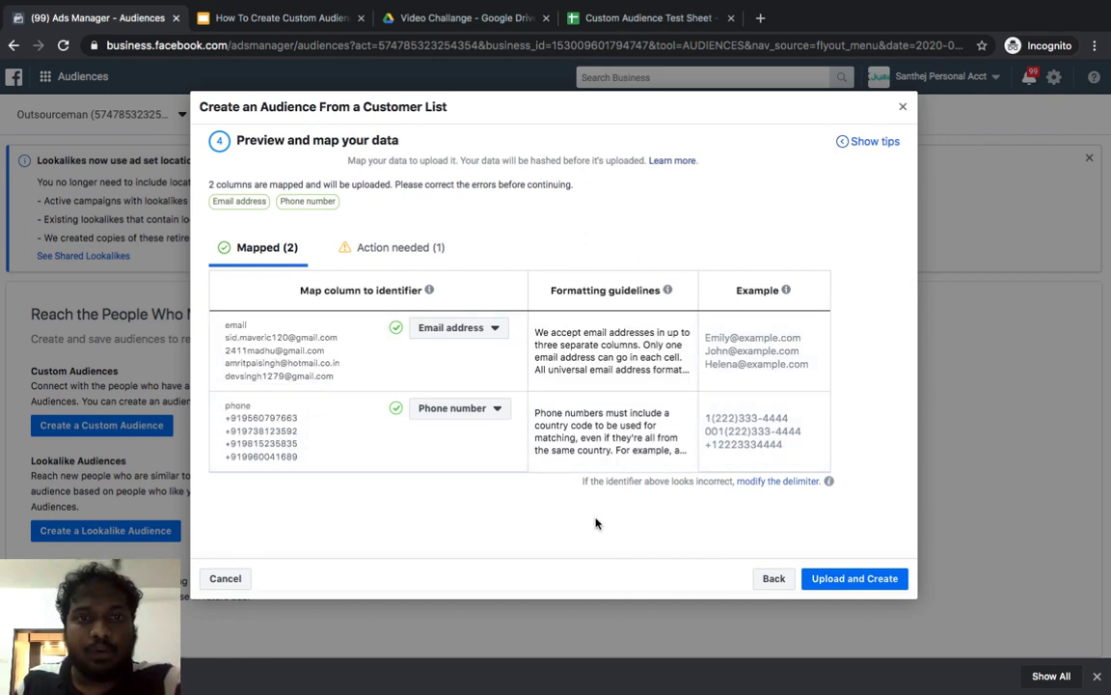
pyautogui.click(395, 259)
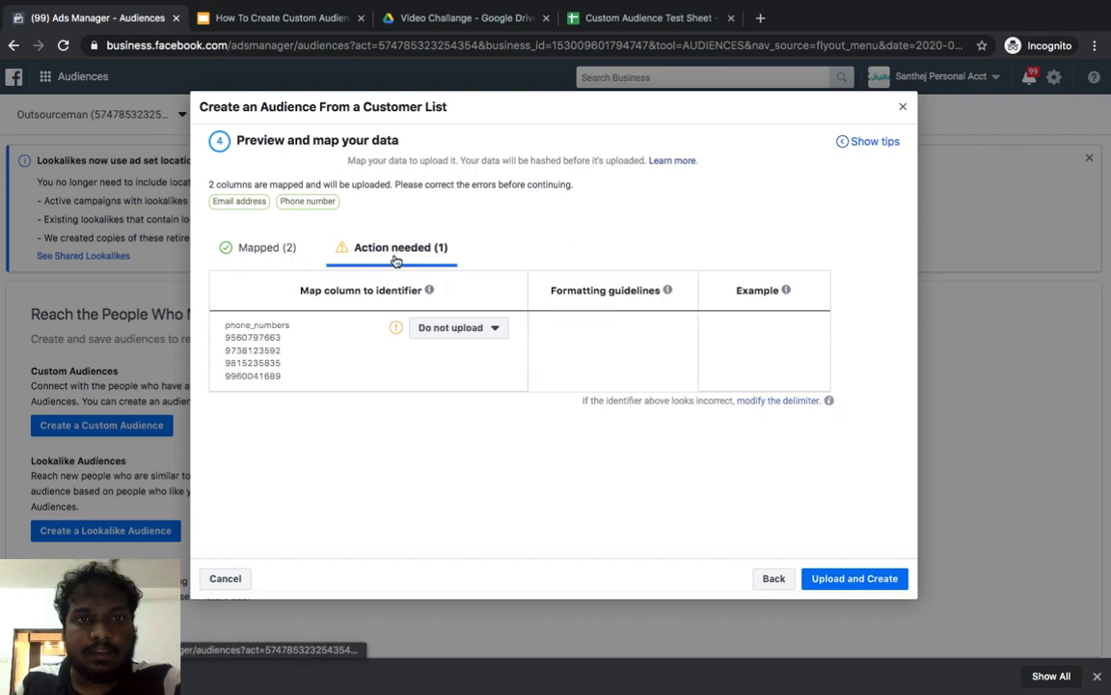
pyautogui.click(270, 248)
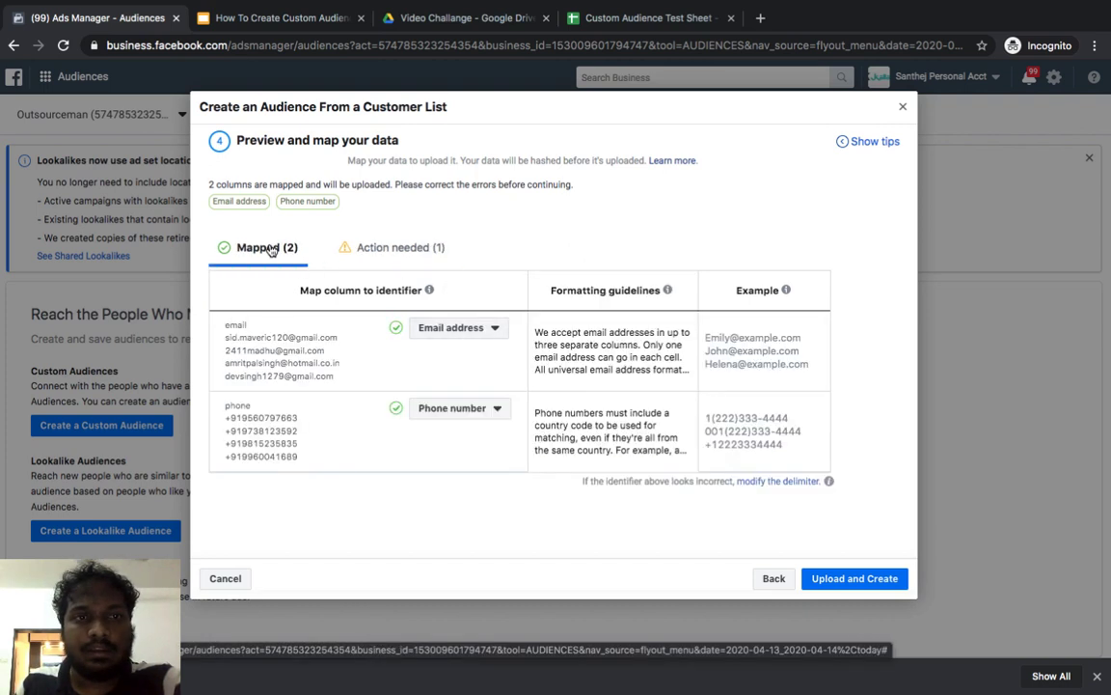
# Step: Upload the customer list and create the audience despite the unmapped identifier, then close the audience creation dialog
pyautogui.click(855, 578)
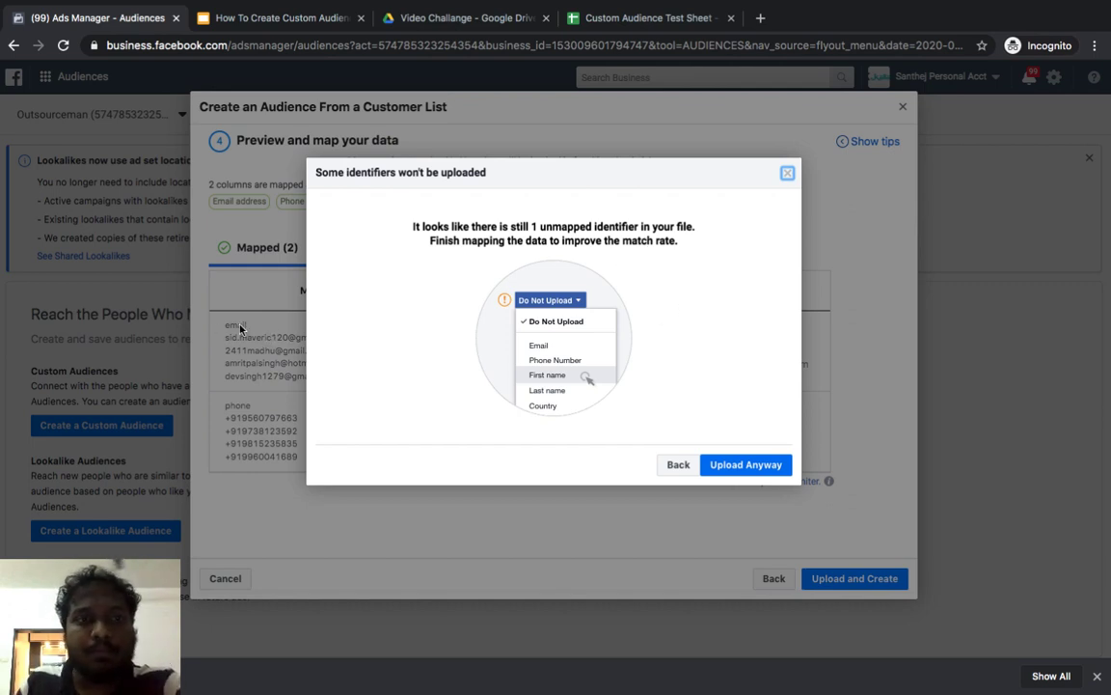
pyautogui.click(748, 467)
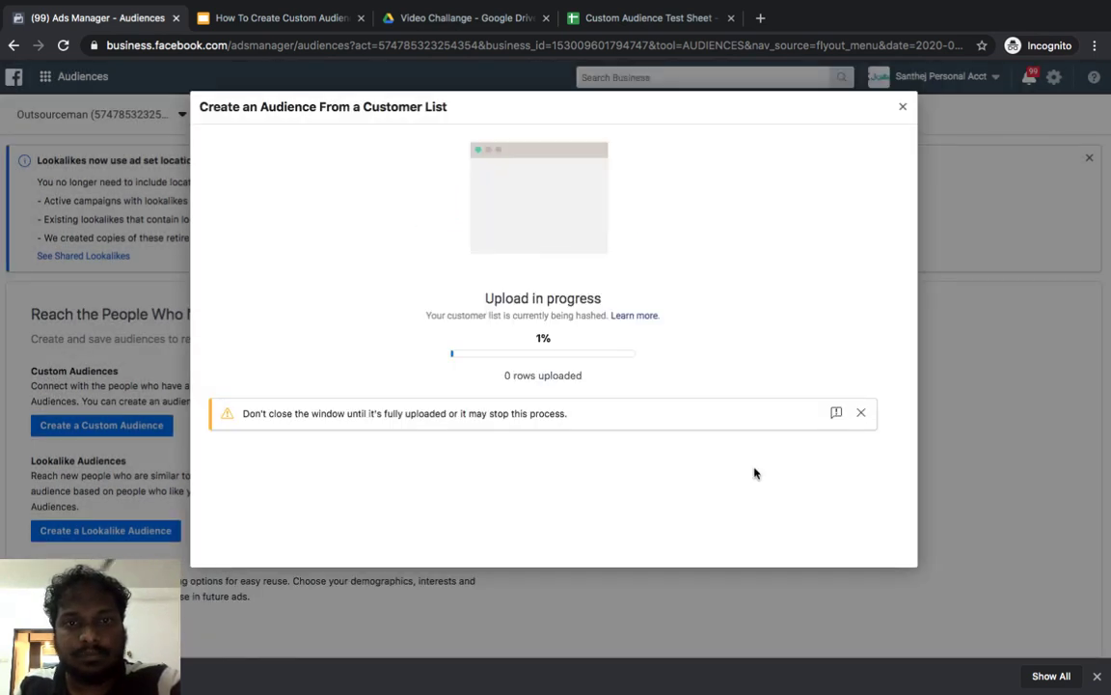
pyautogui.press('Escape')
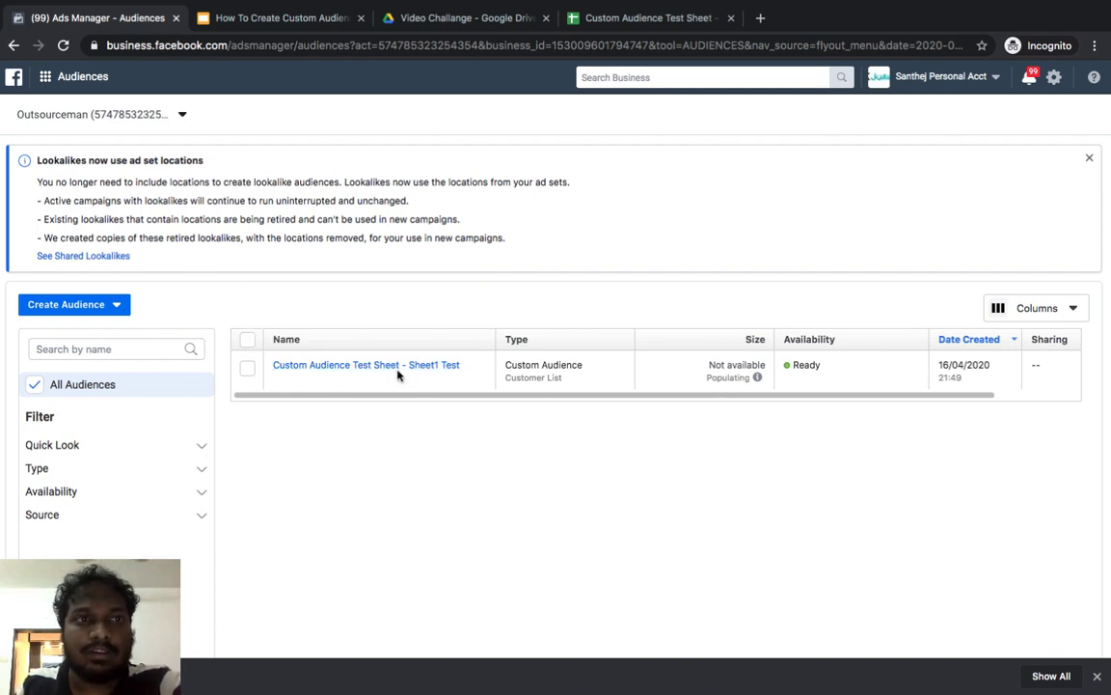
# Step: Go from the Audiences page to the campaign list in Ads Manager
pyautogui.click(83, 76)
pyautogui.click(486, 316)
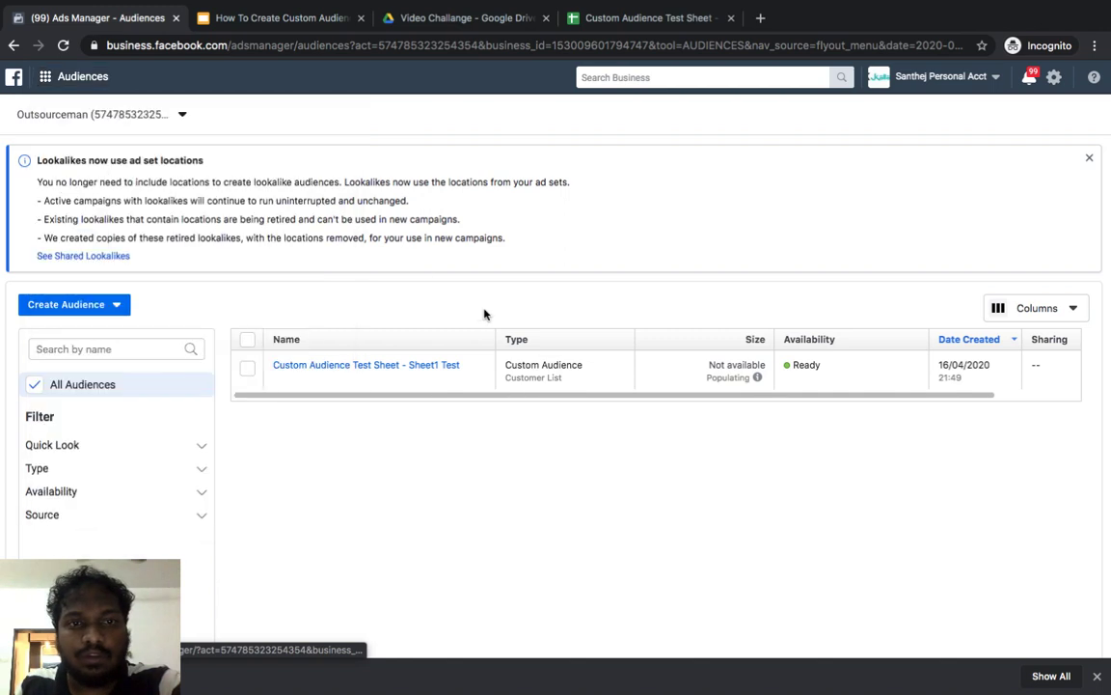
pyautogui.click(77, 76)
pyautogui.click(84, 160)
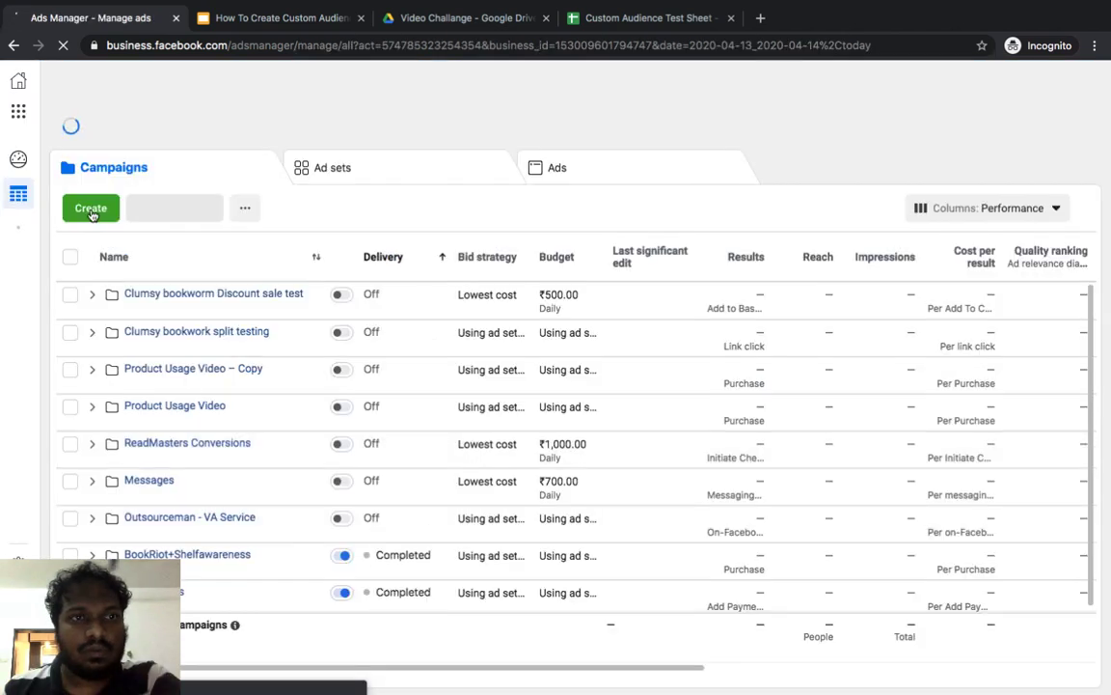
# Step: Create a new campaign with the Conversions objective, starting again instead of resuming the draft, and continue to the ad set
pyautogui.click(91, 208)
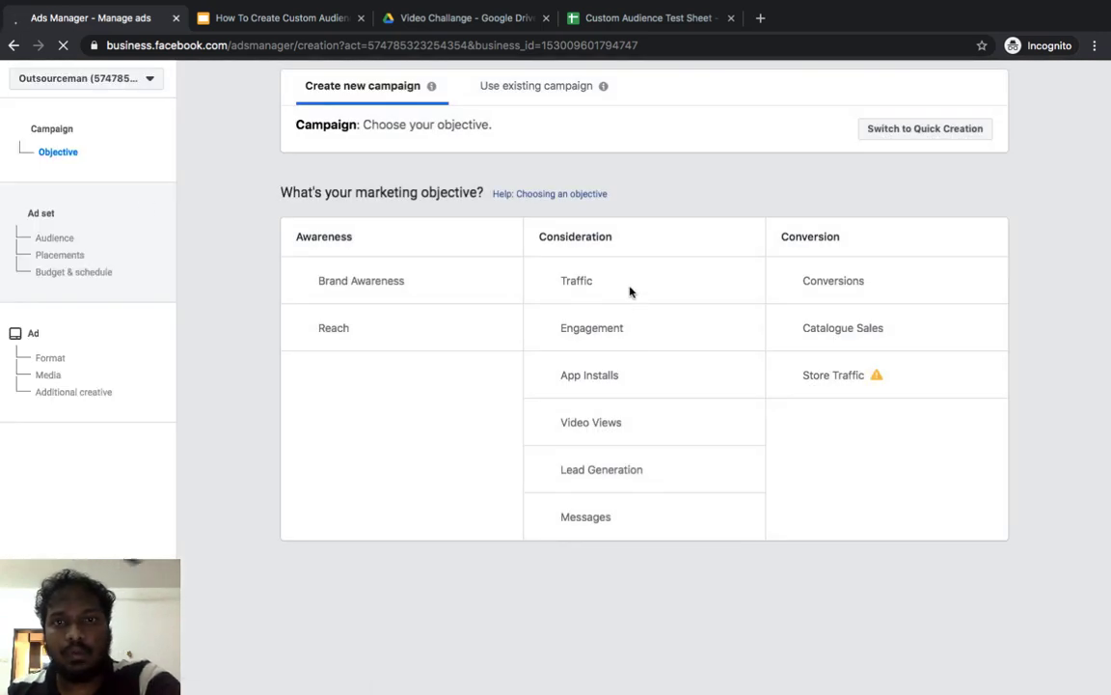
pyautogui.click(833, 279)
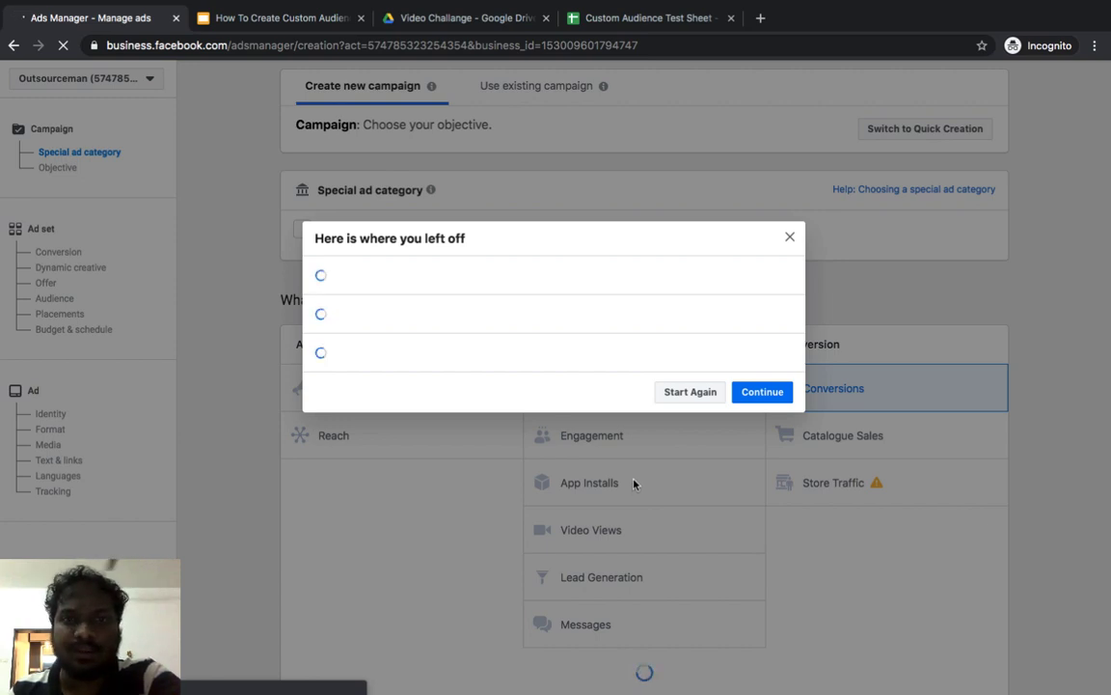
pyautogui.click(690, 392)
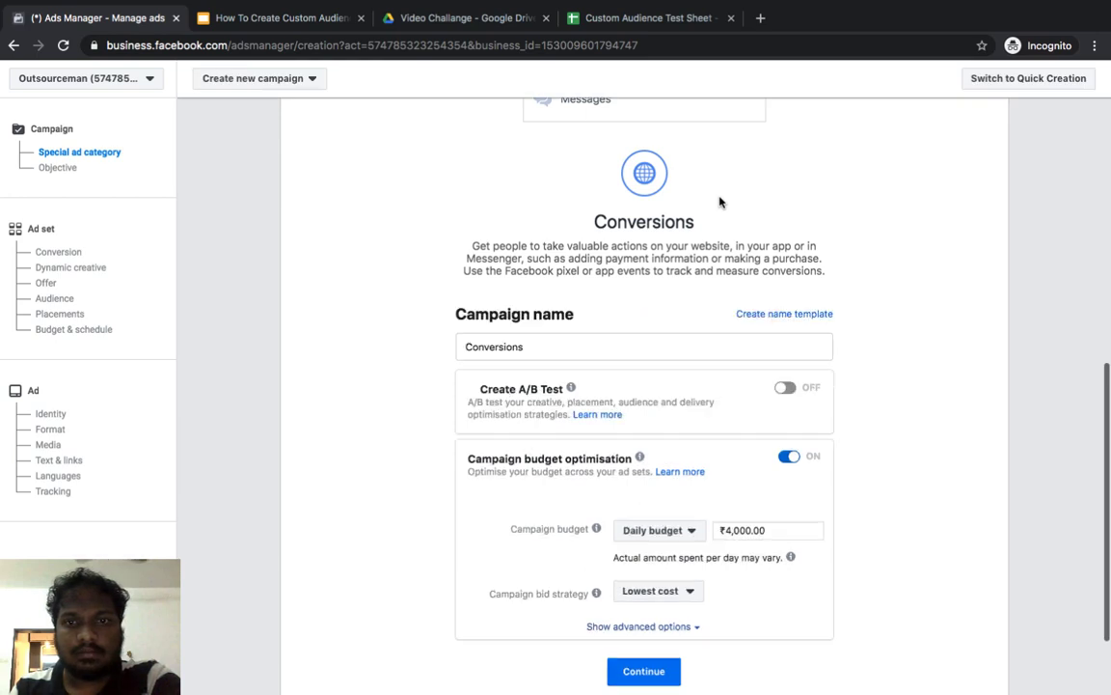
pyautogui.scroll(-1, 670, 374)
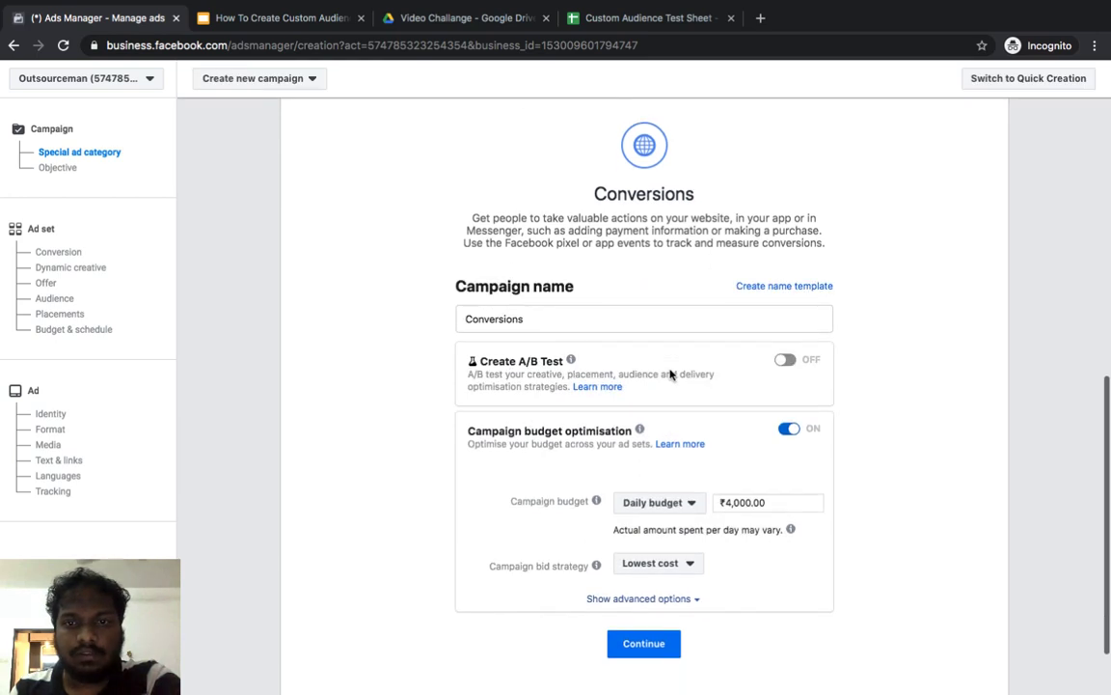
pyautogui.click(645, 644)
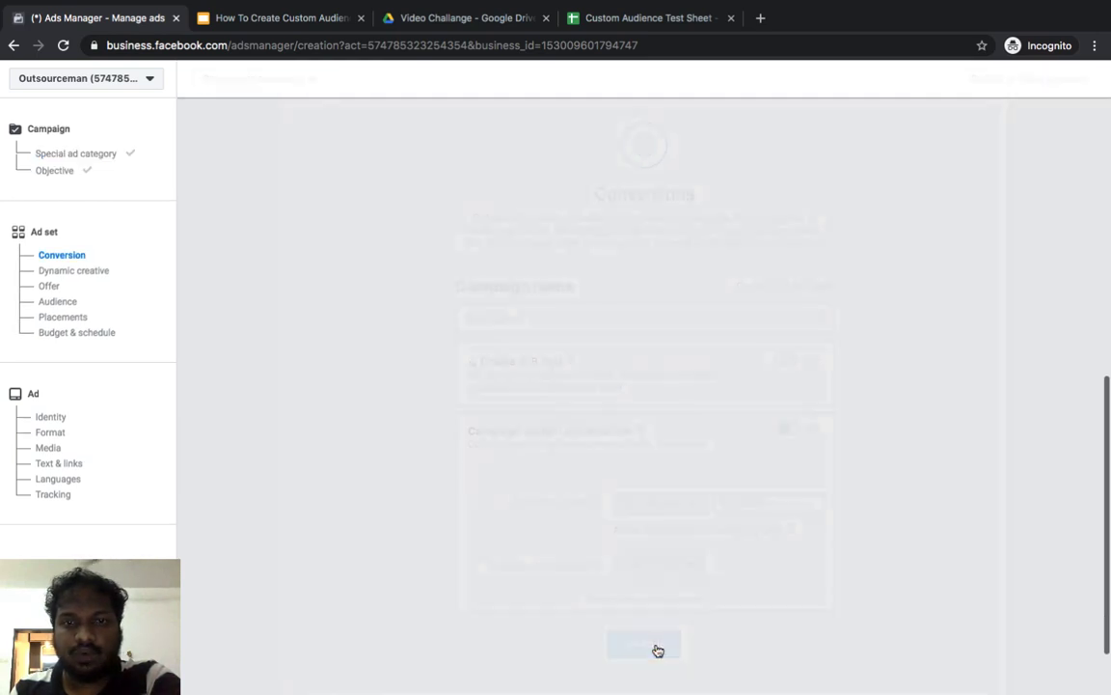
# Step: Add the custom audience "Custom Audience Test Sheet - Sheet1 Test" to the ad set's audience targeting
pyautogui.scroll(-2, 571, 417)
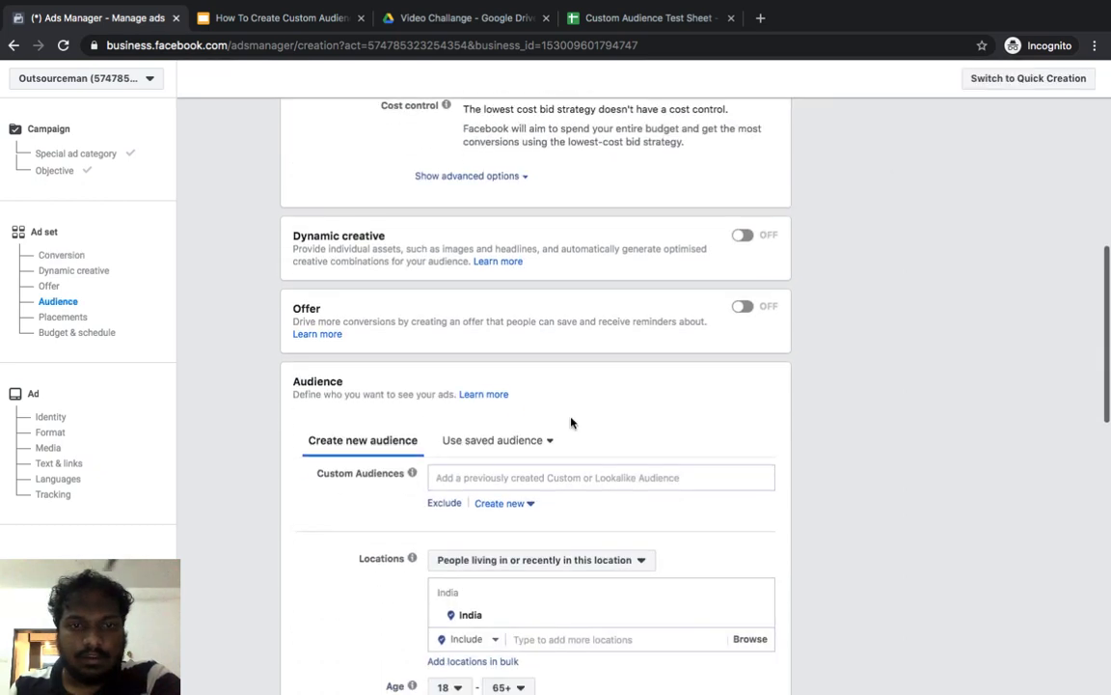
pyautogui.click(500, 449)
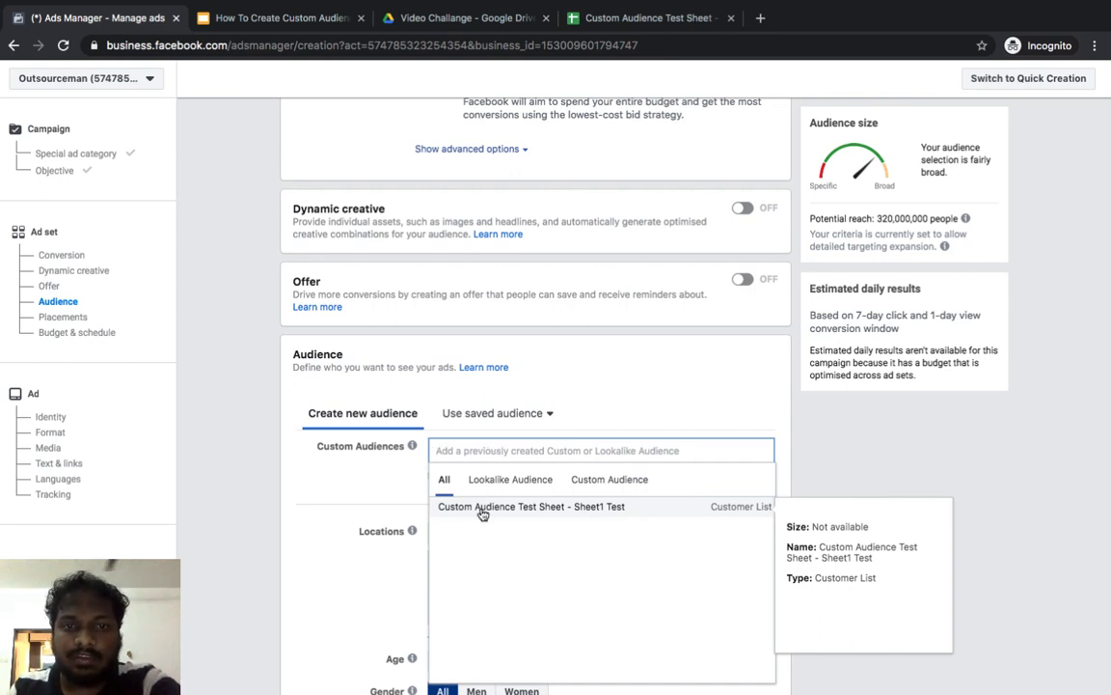
pyautogui.click(545, 511)
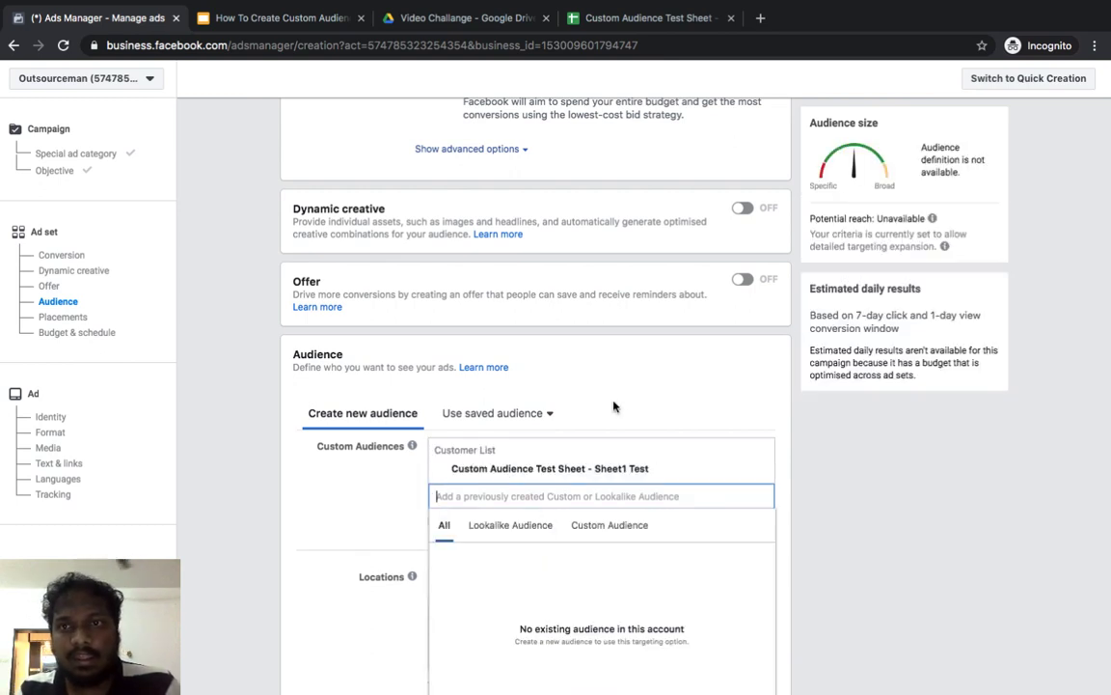
pyautogui.click(859, 246)
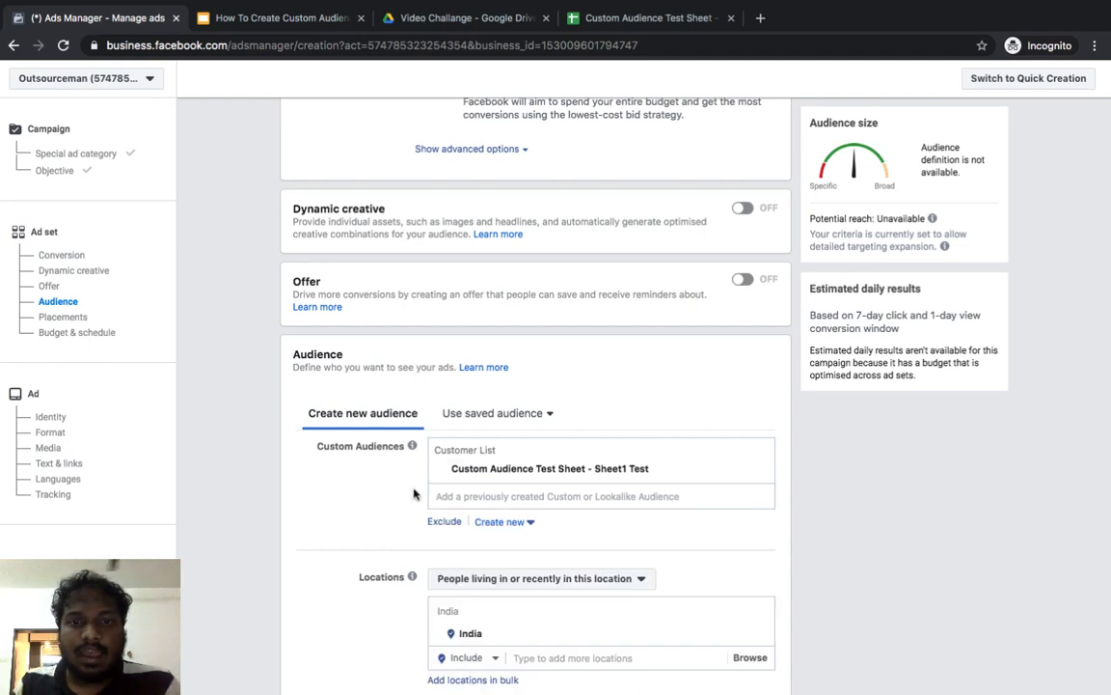